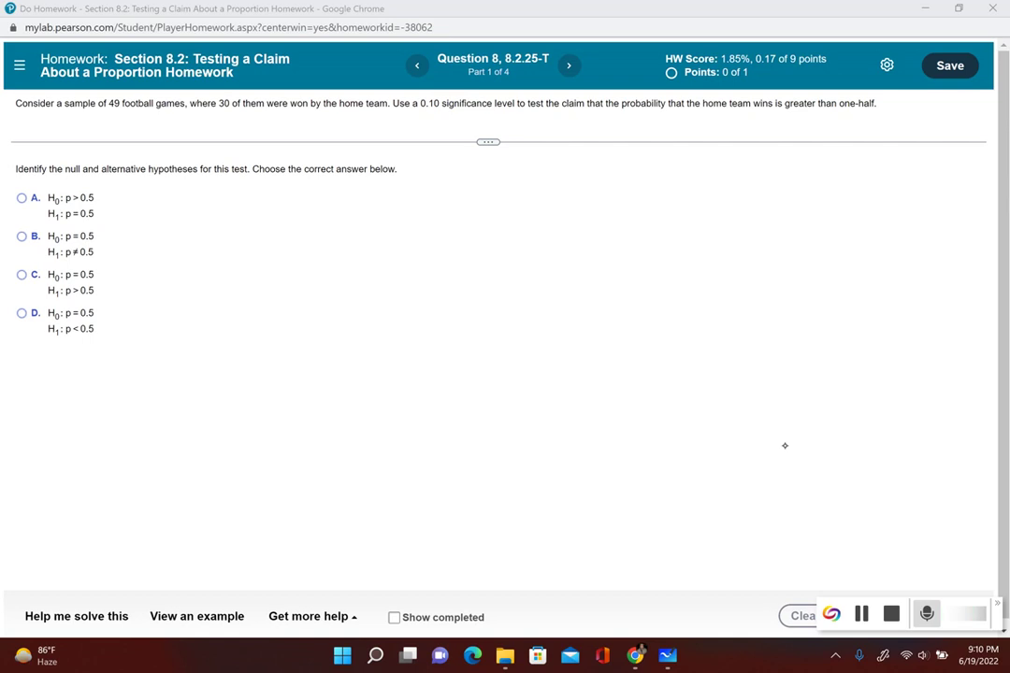
# Leave the MyLab question about 49 football games for a blank Microsoft Whiteboard
pyautogui.hotkey('alt', 'Tab')
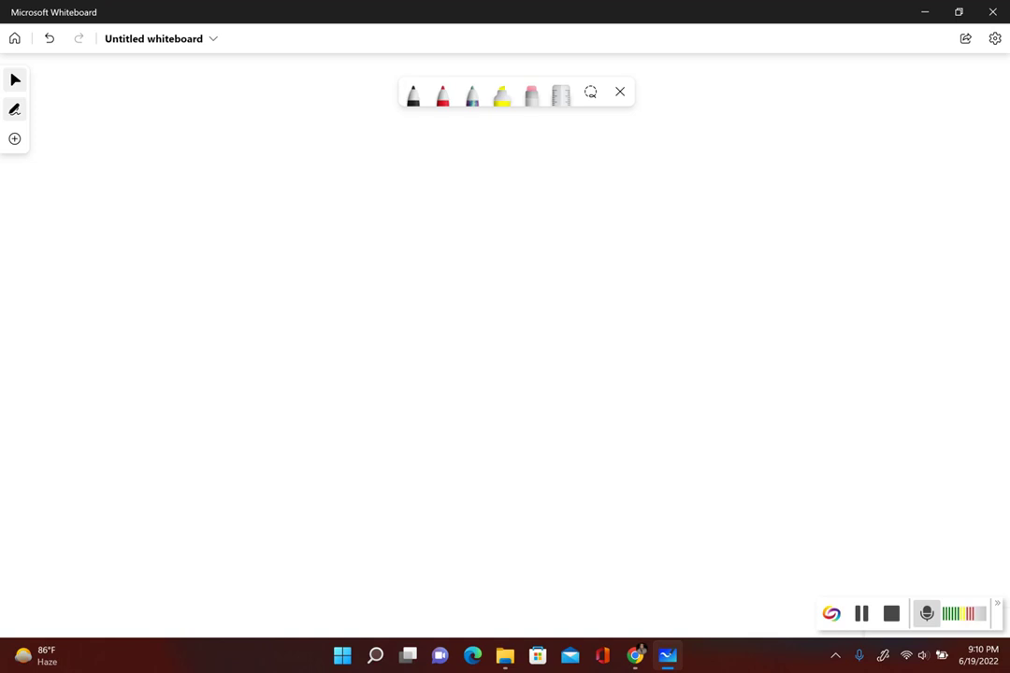
# In black ink, write the claim 1) p > 0.5 and its complement 2) p ≤ 0.5
pyautogui.click(413, 94)
pyautogui.moveTo(133, 171)
pyautogui.mouseDown()
pyautogui.moveTo(140, 192)
pyautogui.moveTo(216, 202)
pyautogui.moveTo(211, 191)
pyautogui.mouseUp()
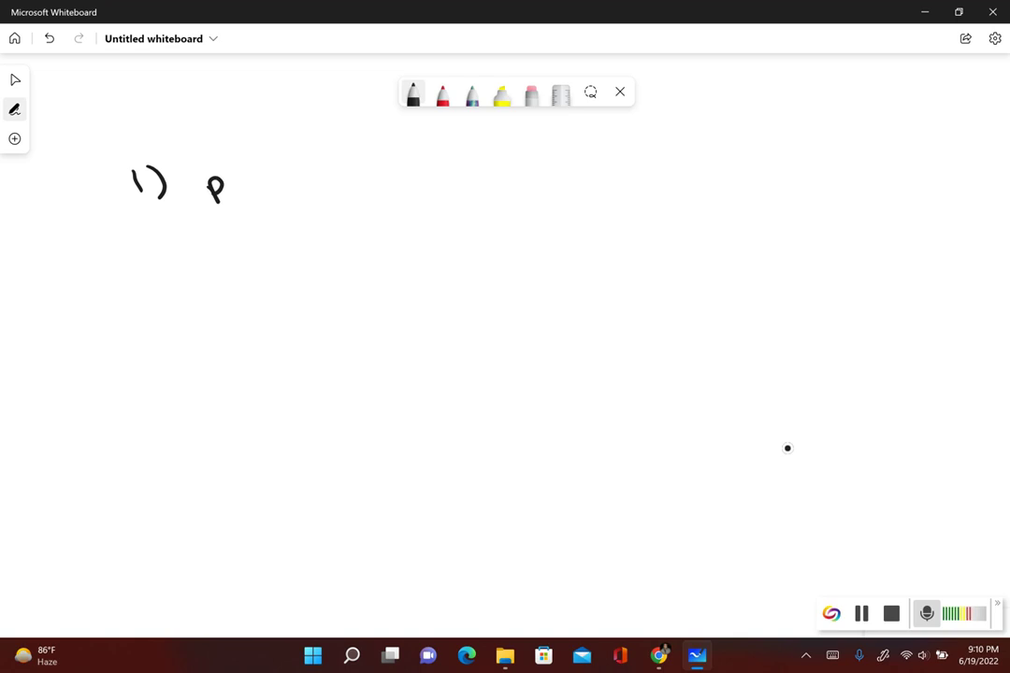
pyautogui.moveTo(253, 181)
pyautogui.mouseDown()
pyautogui.moveTo(270, 181)
pyautogui.moveTo(262, 197)
pyautogui.mouseUp()
pyautogui.moveTo(293, 176)
pyautogui.mouseDown()
pyautogui.moveTo(340, 171)
pyautogui.moveTo(328, 190)
pyautogui.mouseUp()
pyautogui.click(315, 185)
pyautogui.moveTo(154, 246); pyautogui.dragTo(179, 261)
pyautogui.moveTo(186, 241); pyautogui.dragTo(189, 266)
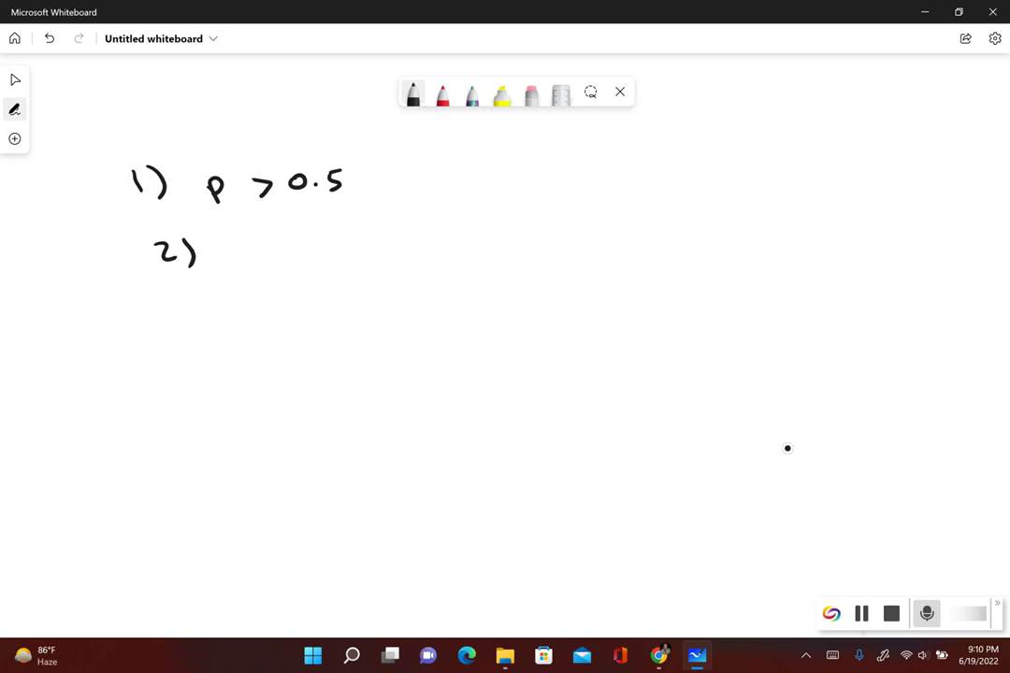
pyautogui.moveTo(239, 242)
pyautogui.mouseDown()
pyautogui.moveTo(242, 265)
pyautogui.moveTo(297, 257)
pyautogui.mouseUp()
pyautogui.moveTo(275, 261)
pyautogui.mouseDown()
pyautogui.moveTo(296, 261)
pyautogui.moveTo(320, 237)
pyautogui.moveTo(354, 252)
pyautogui.mouseUp()
pyautogui.click(341, 248)
pyautogui.moveTo(174, 308)
pyautogui.mouseDown()
pyautogui.moveTo(187, 316)
pyautogui.moveTo(177, 327)
pyautogui.mouseUp()
# Write 3) with the null hypothesis Ho: p = 0.5 and the H1 label beneath it
pyautogui.moveTo(202, 304); pyautogui.dragTo(203, 331)
pyautogui.moveTo(255, 309)
pyautogui.mouseDown()
pyautogui.moveTo(267, 327)
pyautogui.moveTo(277, 318)
pyautogui.mouseUp()
pyautogui.moveTo(274, 308); pyautogui.dragTo(274, 327)
pyautogui.moveTo(296, 313)
pyautogui.mouseDown()
pyautogui.moveTo(273, 367)
pyautogui.moveTo(288, 367)
pyautogui.moveTo(288, 356)
pyautogui.mouseUp()
pyautogui.moveTo(299, 364); pyautogui.dragTo(300, 375)
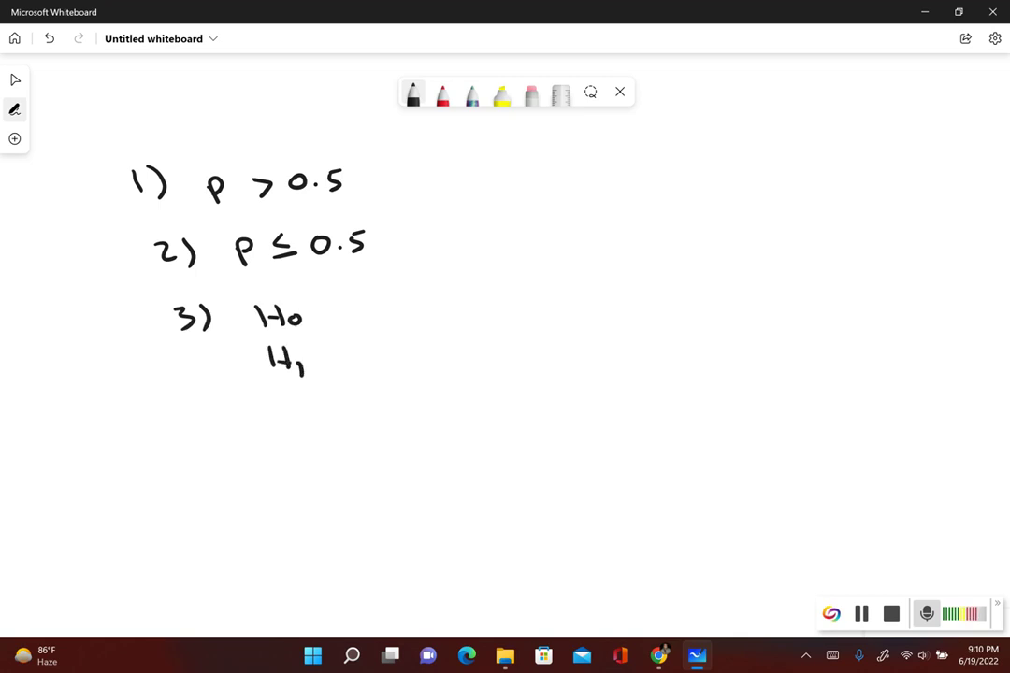
pyautogui.click(329, 310)
pyautogui.click(330, 321)
pyautogui.click(334, 359)
pyautogui.click(336, 369)
pyautogui.moveTo(373, 306)
pyautogui.mouseDown()
pyautogui.moveTo(374, 327)
pyautogui.moveTo(373, 319)
pyautogui.mouseUp()
pyautogui.moveTo(395, 312); pyautogui.dragTo(406, 310)
pyautogui.moveTo(395, 317)
pyautogui.mouseDown()
pyautogui.moveTo(428, 304)
pyautogui.moveTo(457, 317)
pyautogui.mouseUp()
pyautogui.click(444, 312)
pyautogui.moveTo(461, 299); pyautogui.dragTo(469, 299)
# Bracket lines 1) and 2) in red and complete H1: p > 0.5
pyautogui.click(442, 93)
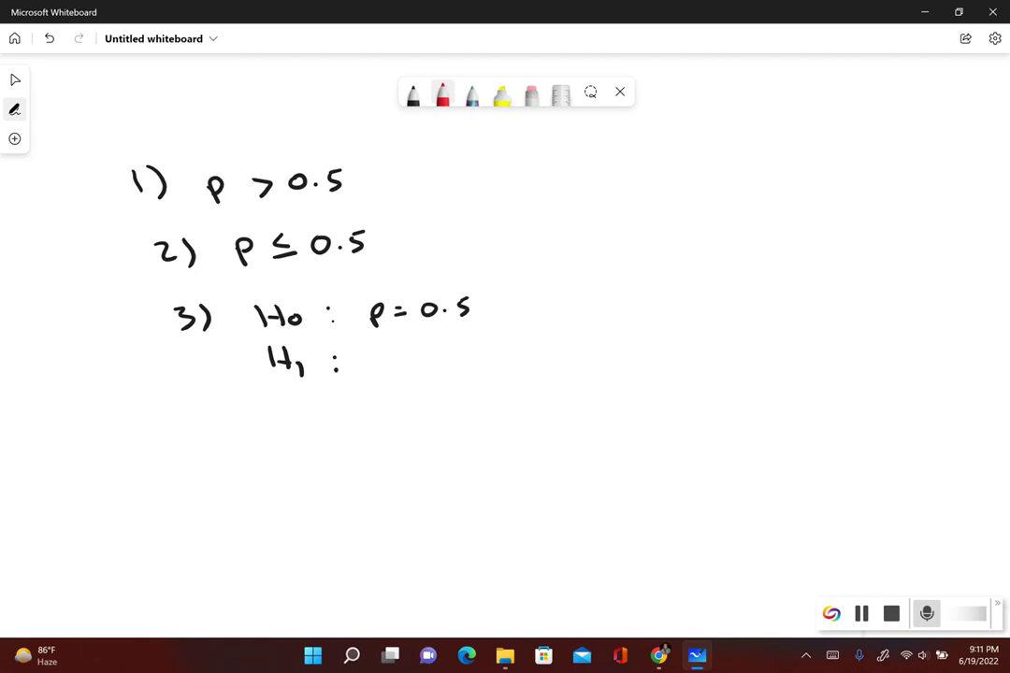
pyautogui.moveTo(402, 169)
pyautogui.mouseDown()
pyautogui.moveTo(416, 187)
pyautogui.moveTo(409, 231)
pyautogui.mouseUp()
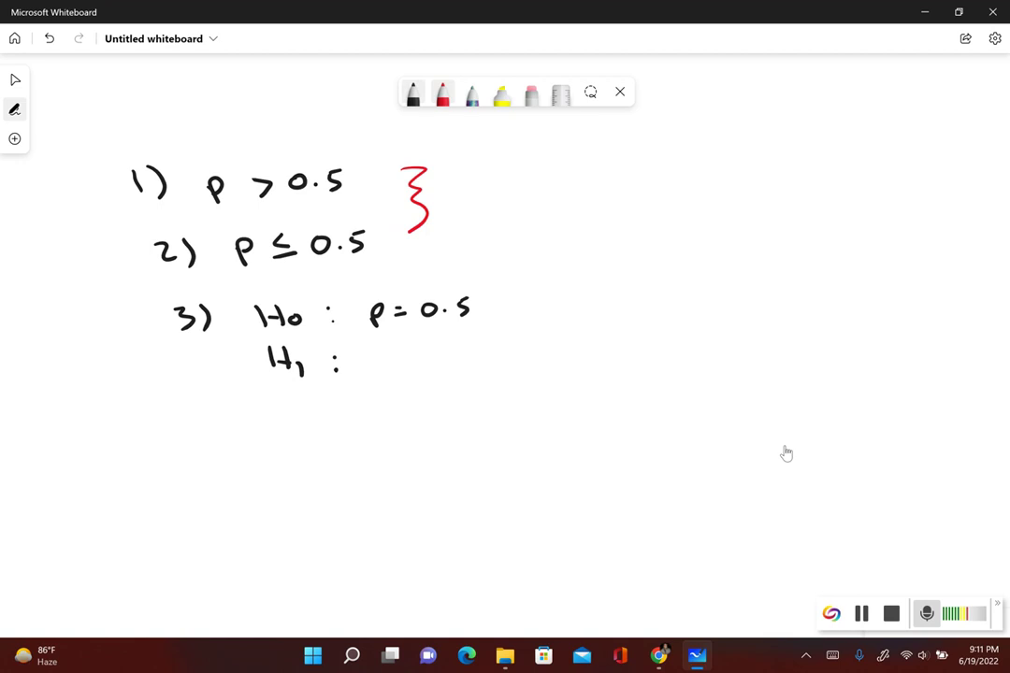
pyautogui.moveTo(372, 353)
pyautogui.mouseDown()
pyautogui.moveTo(373, 368)
pyautogui.moveTo(403, 375)
pyautogui.moveTo(445, 355)
pyautogui.moveTo(474, 370)
pyautogui.mouseUp()
pyautogui.click(458, 358)
# Label the hypotheses 'right-tailed test' in red ink
pyautogui.click(442, 93)
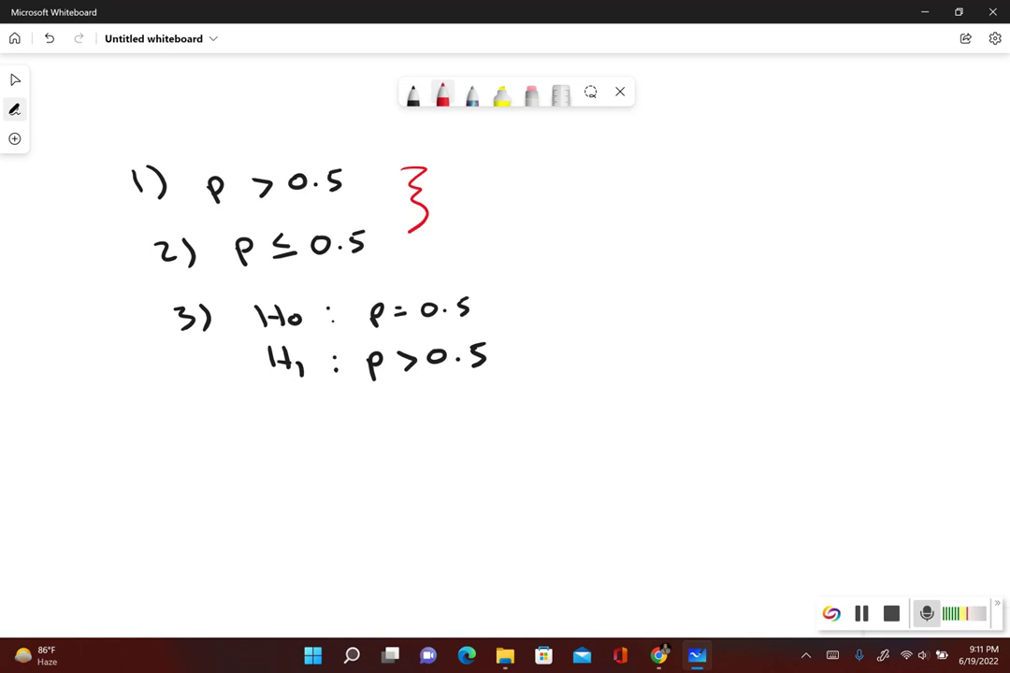
pyautogui.moveTo(597, 354)
pyautogui.mouseDown()
pyautogui.moveTo(608, 337)
pyautogui.moveTo(624, 353)
pyautogui.mouseUp()
pyautogui.click(611, 332)
pyautogui.moveTo(654, 323)
pyautogui.mouseDown()
pyautogui.moveTo(656, 348)
pyautogui.moveTo(676, 346)
pyautogui.mouseUp()
pyautogui.moveTo(694, 319)
pyautogui.mouseDown()
pyautogui.moveTo(696, 348)
pyautogui.moveTo(711, 331)
pyautogui.moveTo(754, 341)
pyautogui.mouseUp()
pyautogui.moveTo(744, 331); pyautogui.dragTo(784, 339)
pyautogui.moveTo(792, 325)
pyautogui.mouseDown()
pyautogui.moveTo(794, 339)
pyautogui.moveTo(810, 339)
pyautogui.mouseUp()
pyautogui.moveTo(820, 329)
pyautogui.mouseDown()
pyautogui.moveTo(854, 338)
pyautogui.moveTo(903, 325)
pyautogui.mouseUp()
pyautogui.moveTo(907, 328); pyautogui.dragTo(920, 331)
pyautogui.moveTo(924, 323)
pyautogui.mouseDown()
pyautogui.moveTo(934, 323)
pyautogui.moveTo(926, 335)
pyautogui.mouseUp()
pyautogui.moveTo(951, 314)
pyautogui.mouseDown()
pyautogui.moveTo(952, 331)
pyautogui.moveTo(958, 322)
pyautogui.mouseUp()
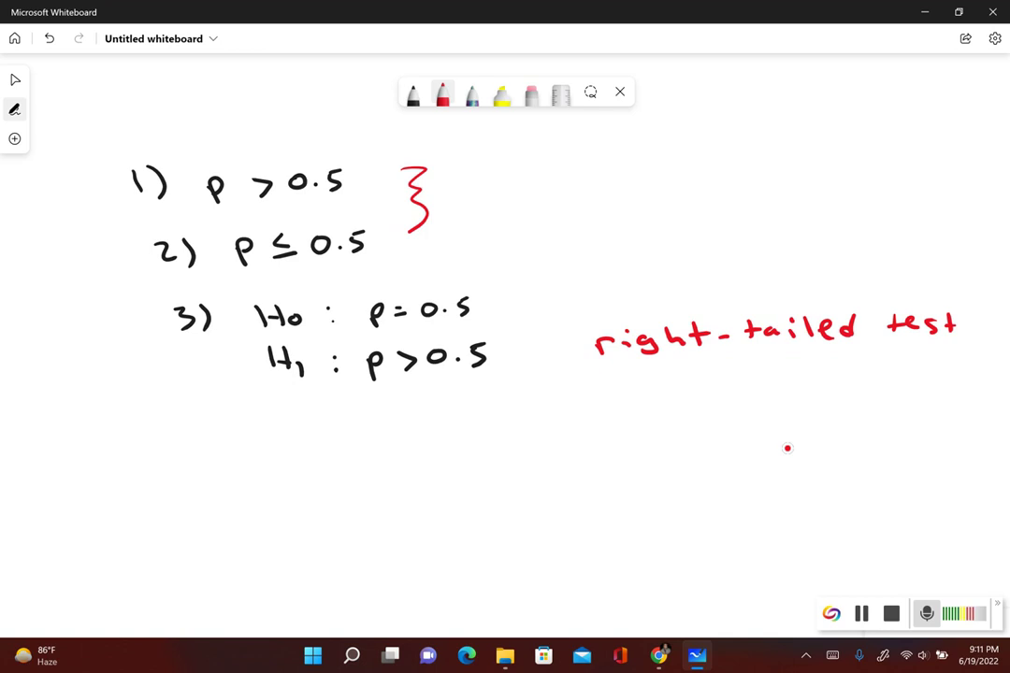
pyautogui.click(412, 91)
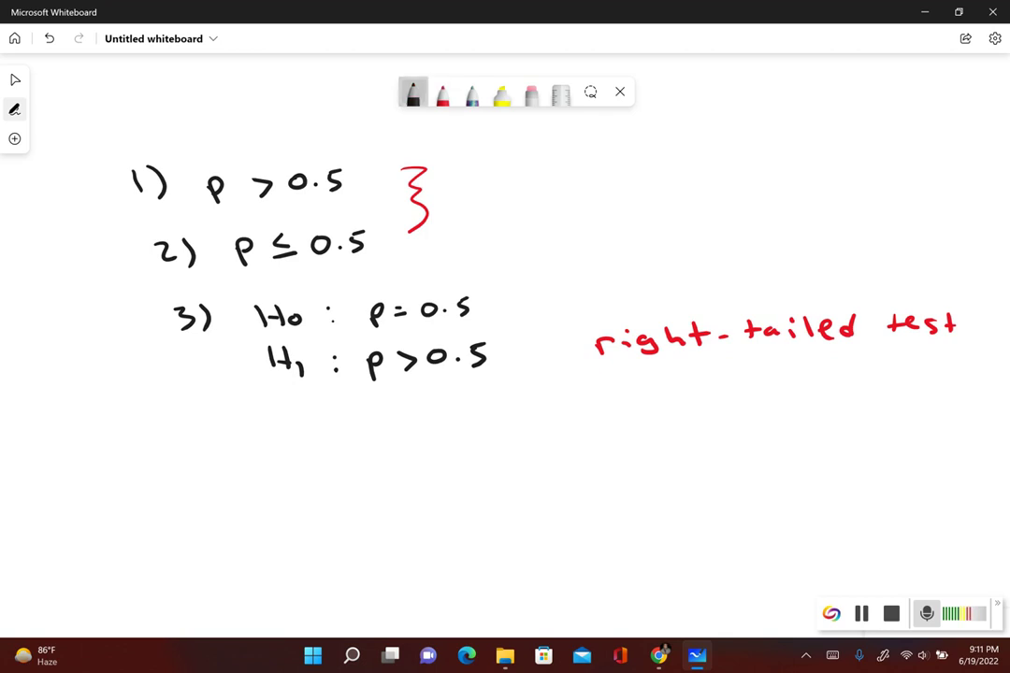
# Draw a baseline and bell curve below the hypotheses and shade its right tail red
pyautogui.moveTo(289, 510); pyautogui.dragTo(718, 490)
pyautogui.moveTo(292, 492)
pyautogui.mouseDown()
pyautogui.moveTo(499, 420)
pyautogui.moveTo(605, 469)
pyautogui.moveTo(698, 472)
pyautogui.mouseUp()
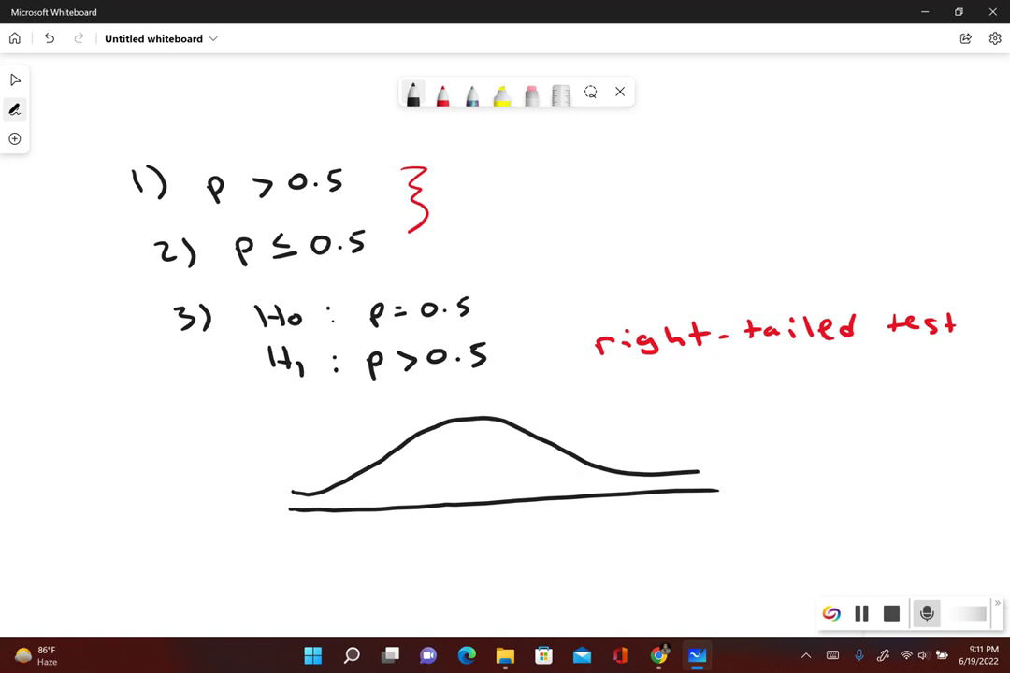
pyautogui.click(443, 93)
pyautogui.moveTo(641, 477)
pyautogui.mouseDown()
pyautogui.moveTo(642, 491)
pyautogui.moveTo(702, 475)
pyautogui.moveTo(729, 482)
pyautogui.mouseUp()
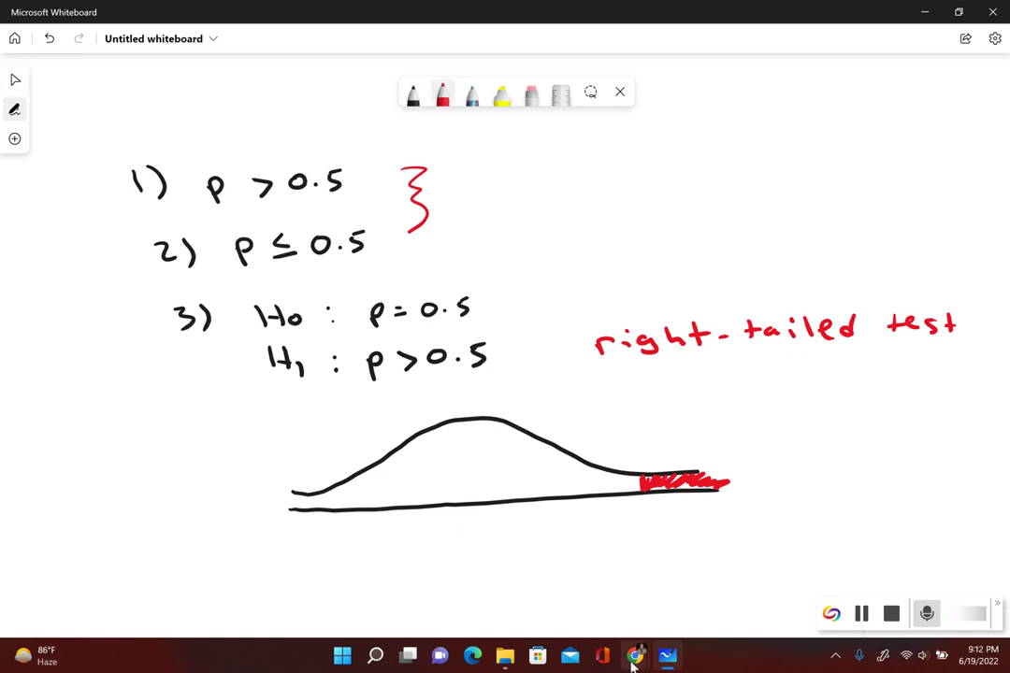
# Return to the homework page and launch StatCrunch from Get more help
pyautogui.moveTo(634, 659)
pyautogui.click(578, 485)
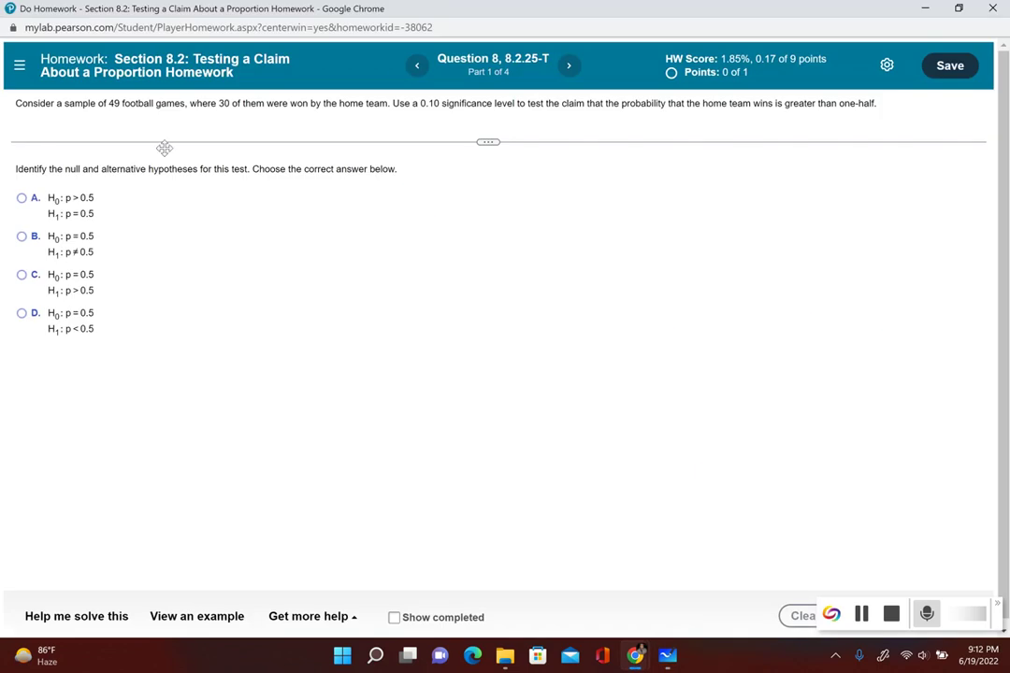
pyautogui.click(309, 619)
pyautogui.click(334, 518)
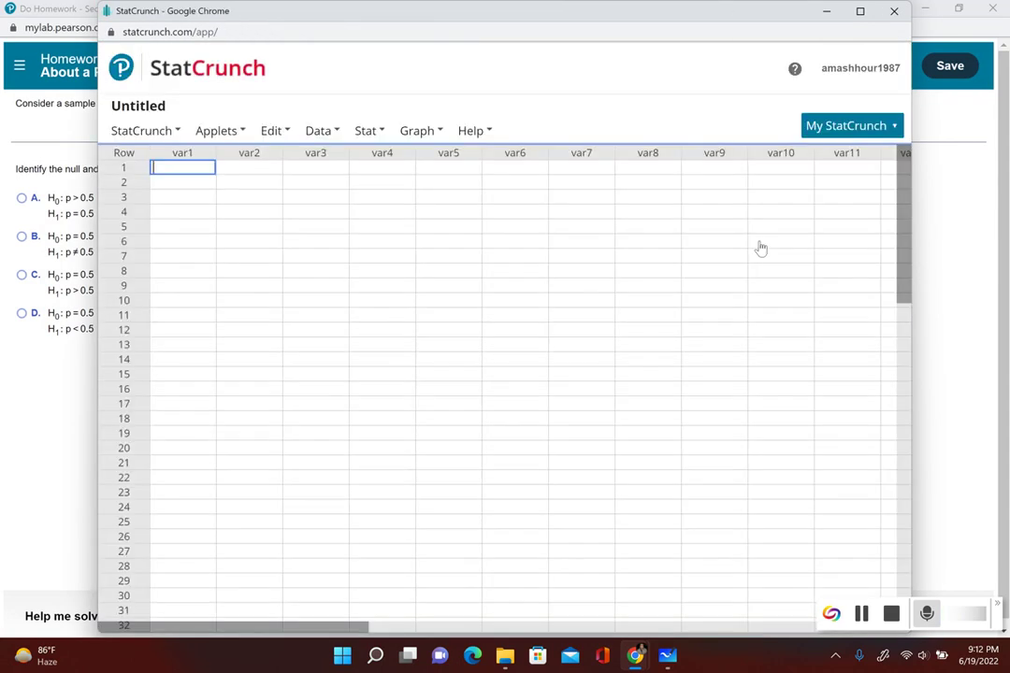
# Snap the homework to the left half and StatCrunch to the right half
pyautogui.moveTo(963, 10)
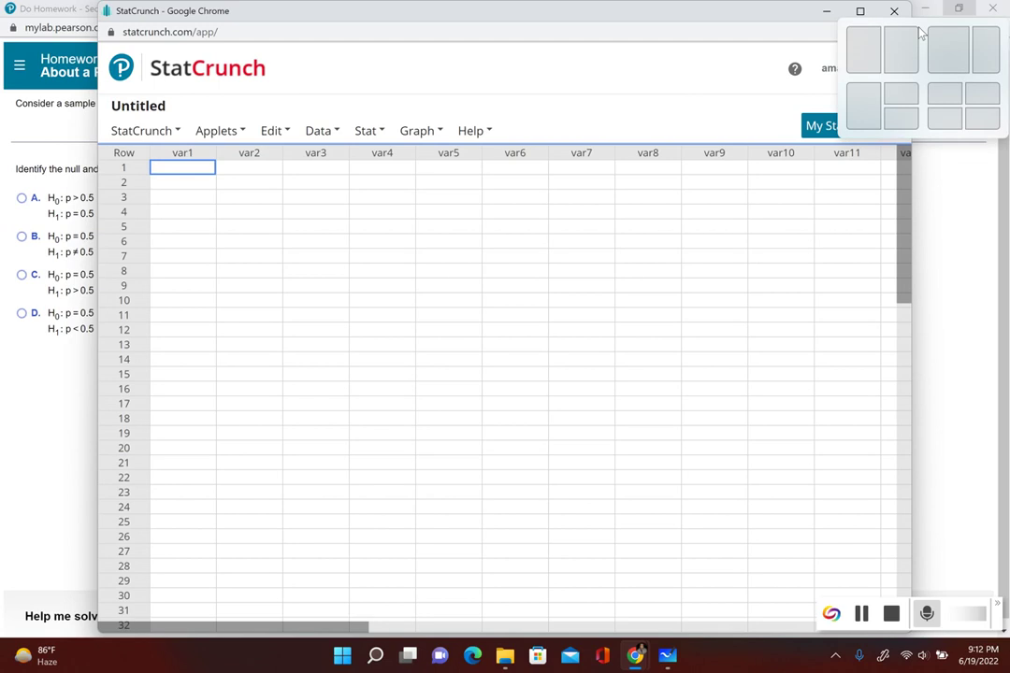
pyautogui.click(877, 54)
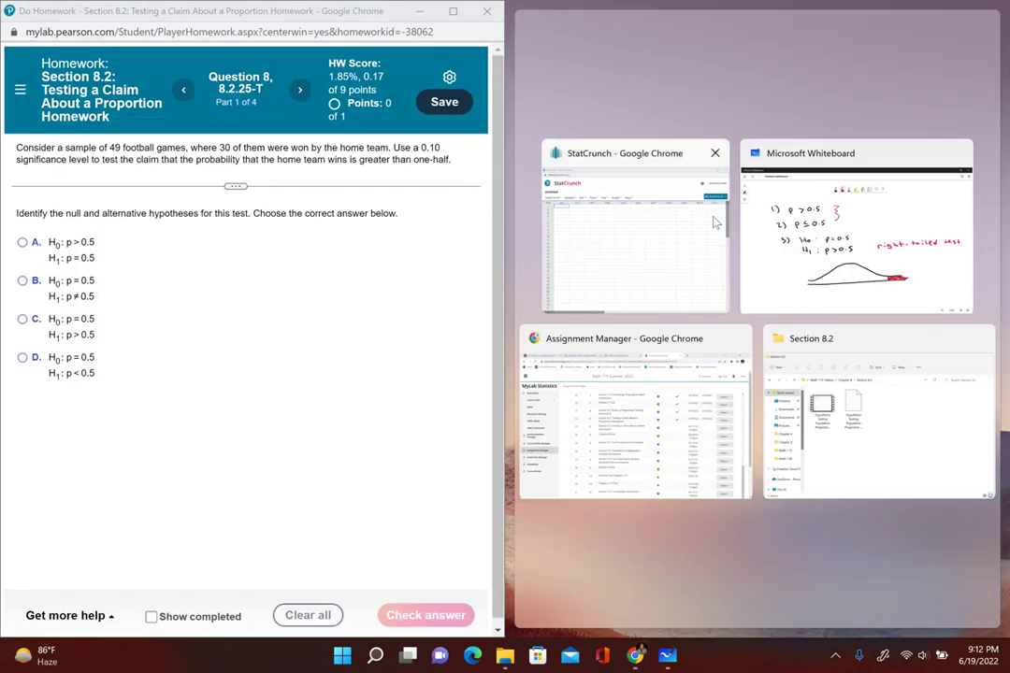
pyautogui.click(601, 182)
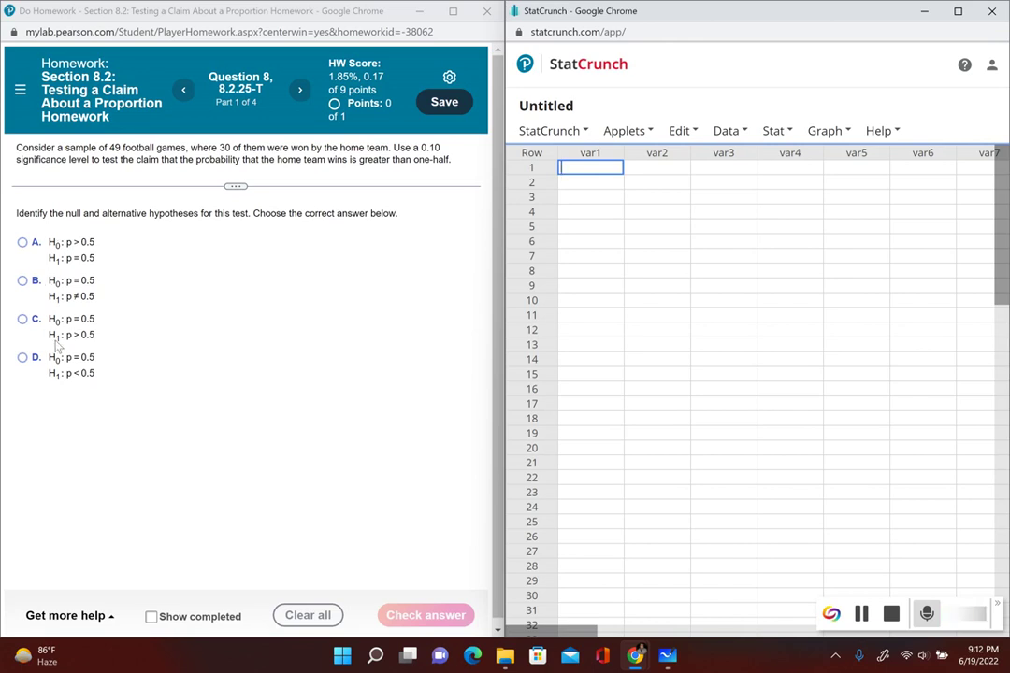
# Answer choice C (H0: p = 0.5, H1: p > 0.5), check it, and continue to Part 2
pyautogui.click(26, 320)
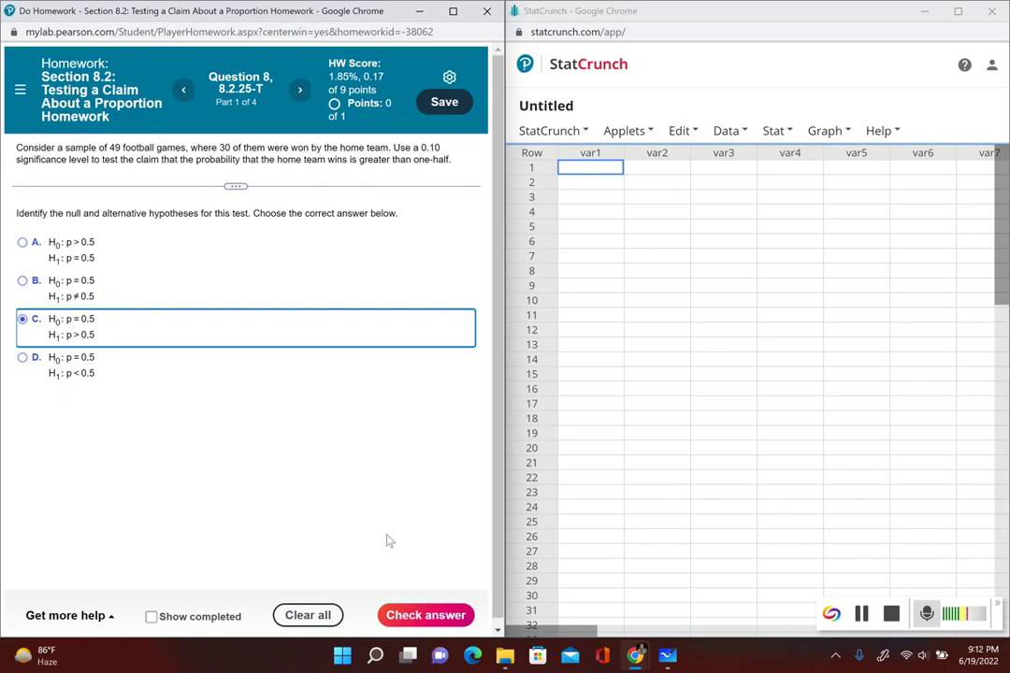
pyautogui.click(425, 616)
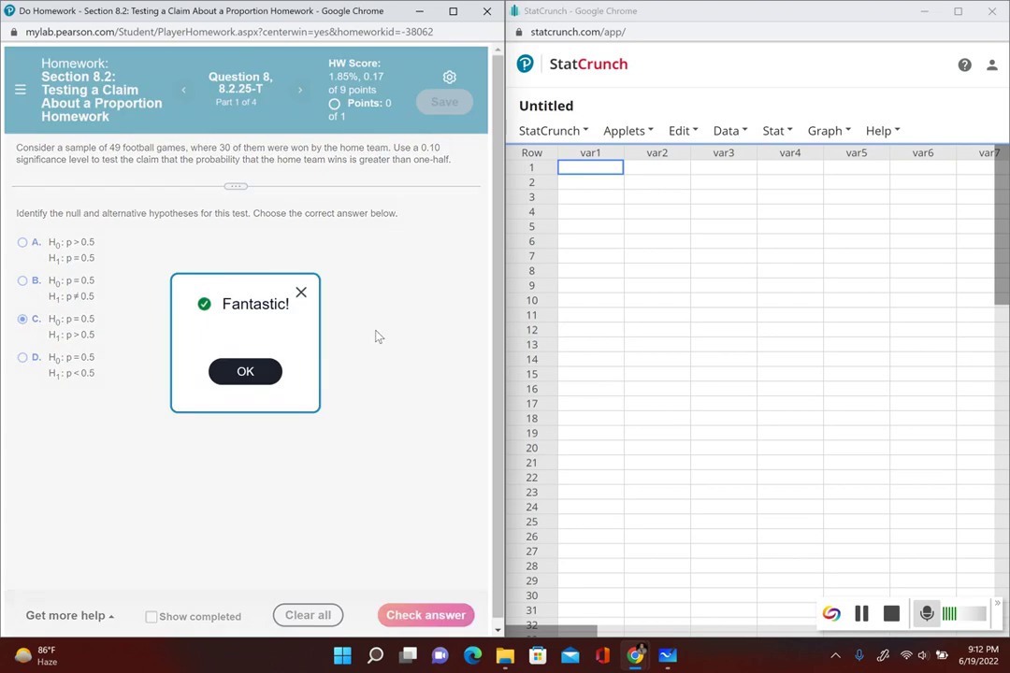
pyautogui.click(259, 373)
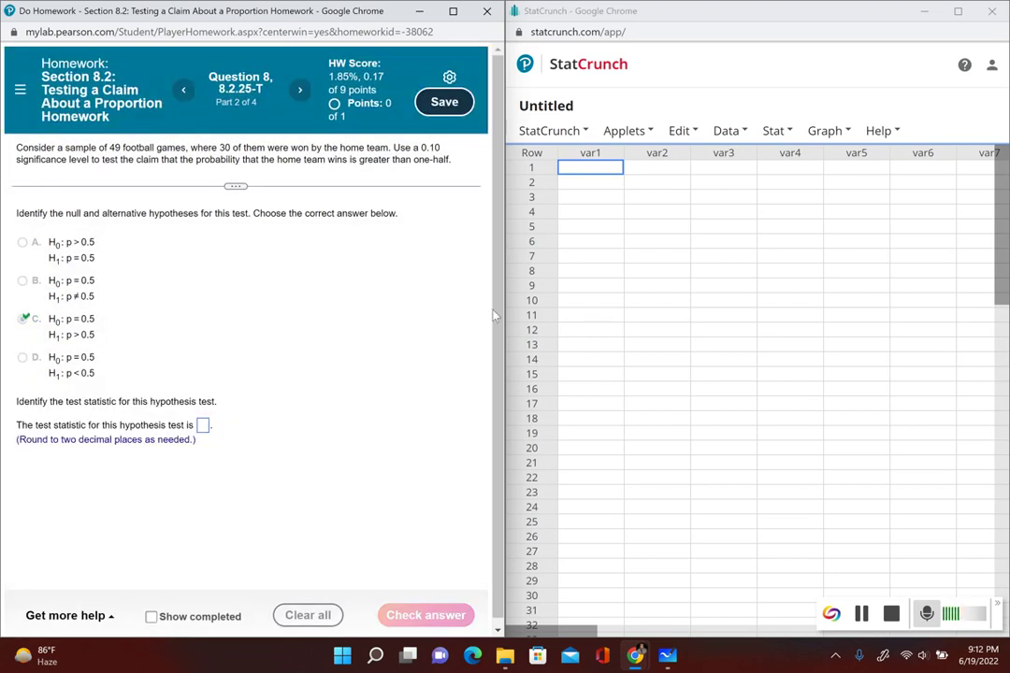
# Start a one-proportion test with summary data: 30 successes out of 49 observations
pyautogui.click(785, 132)
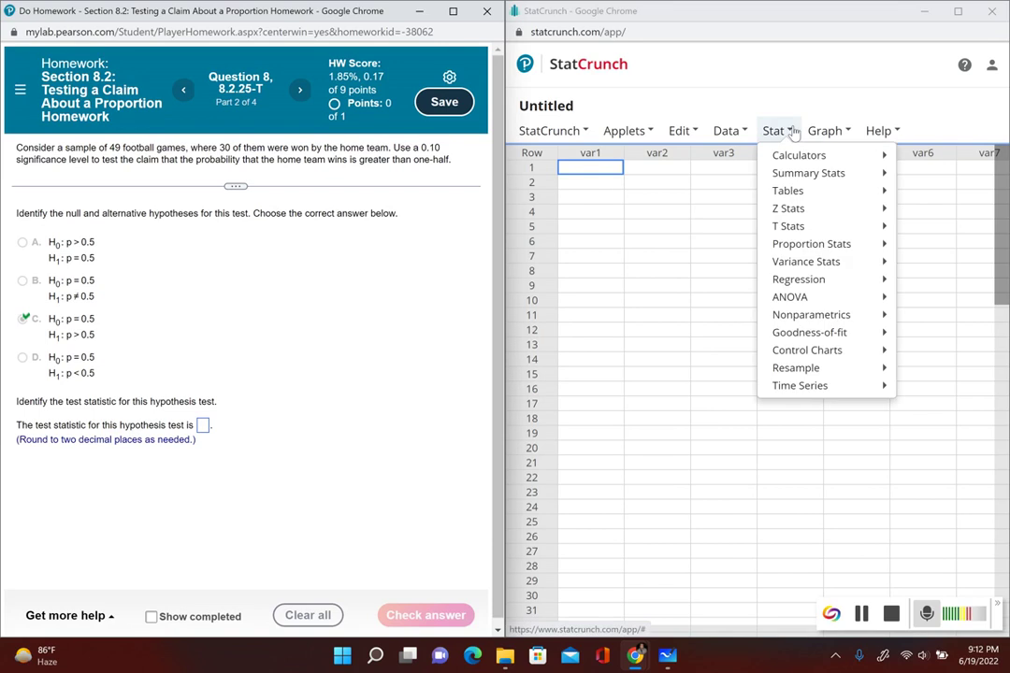
pyautogui.moveTo(797, 246)
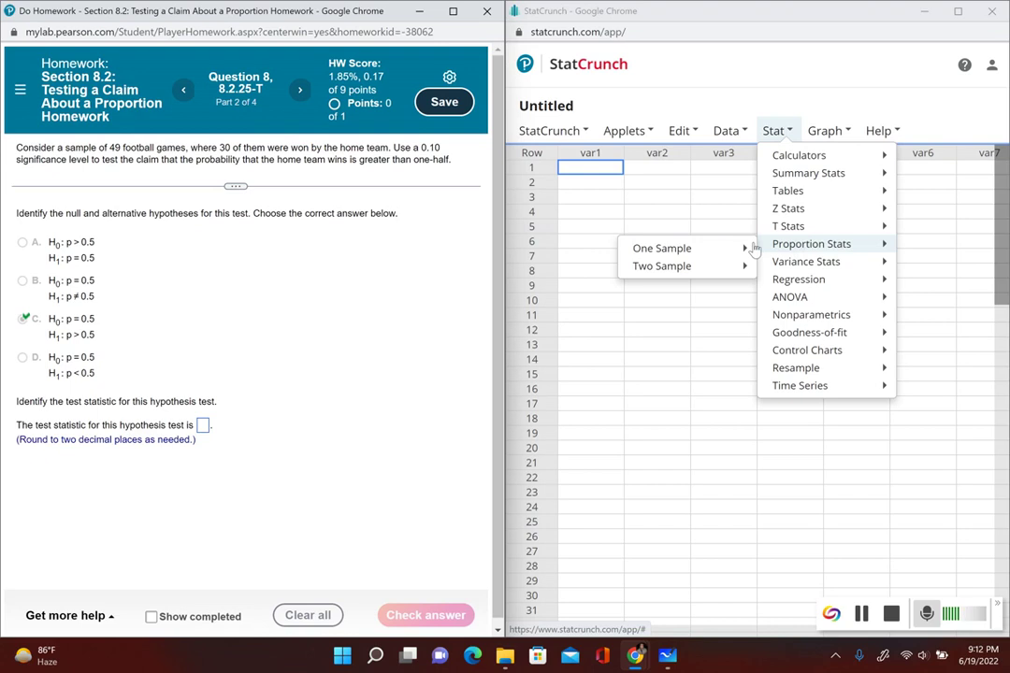
pyautogui.moveTo(730, 251)
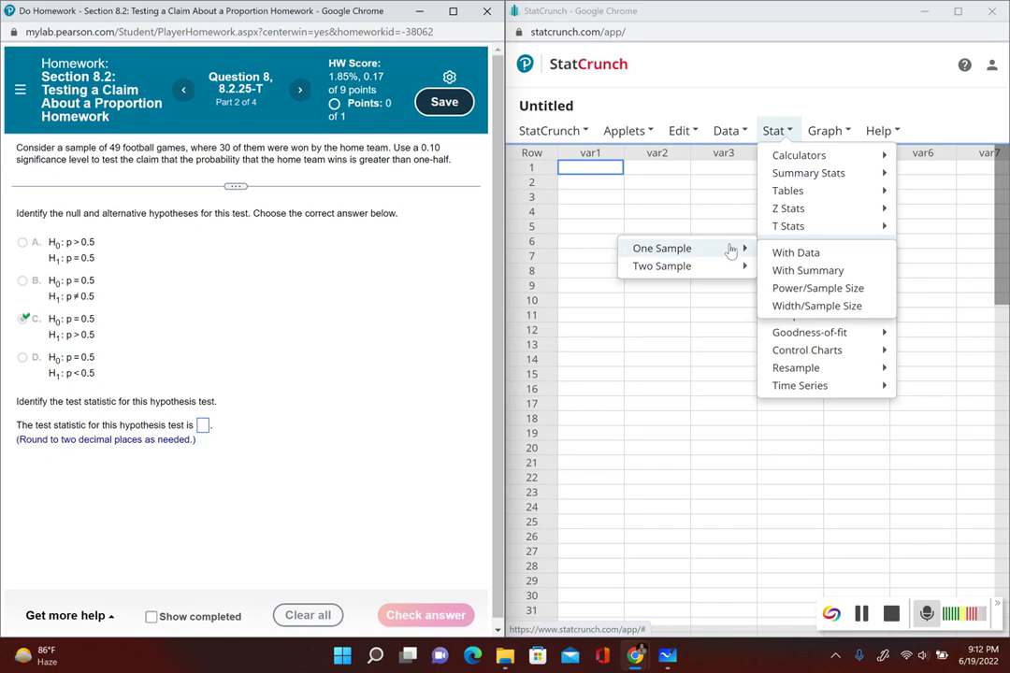
pyautogui.click(793, 273)
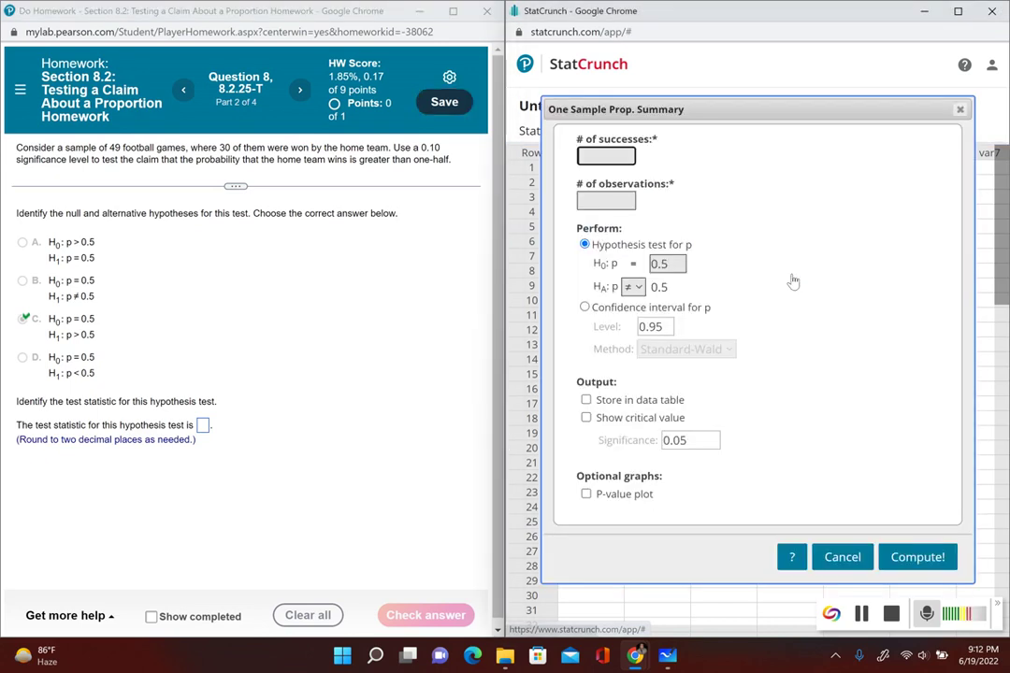
pyautogui.click(612, 151)
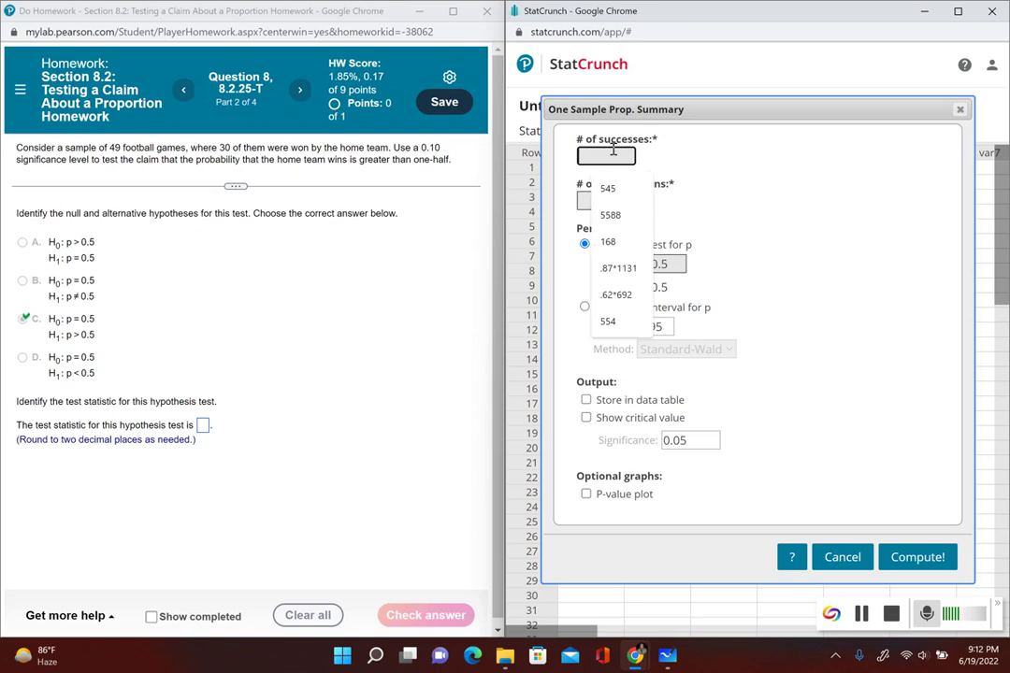
pyautogui.write('30')
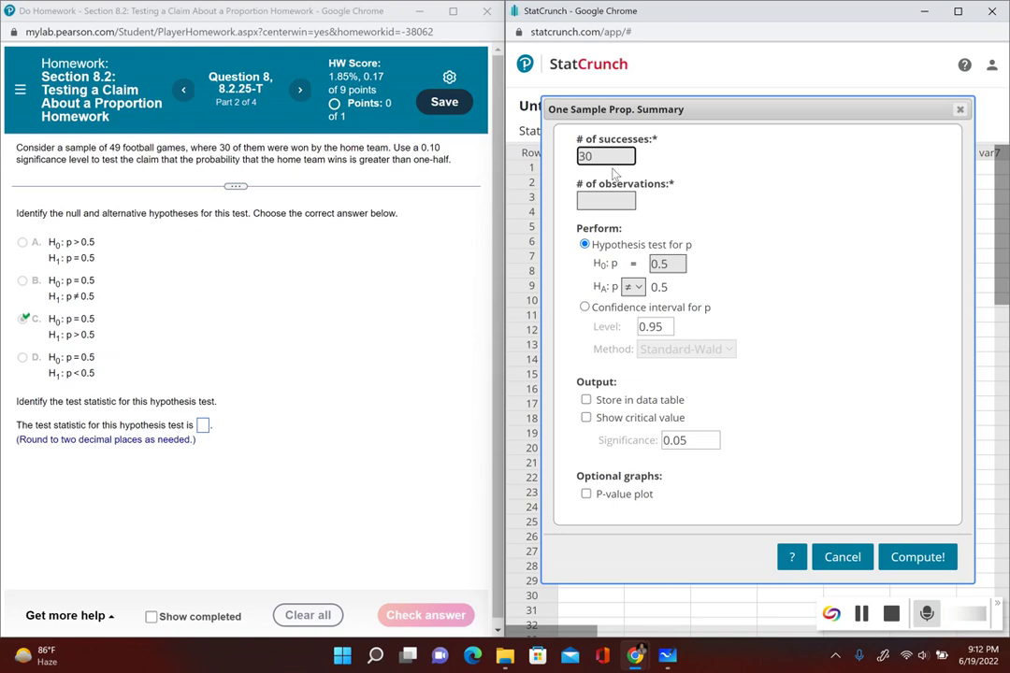
pyautogui.click(588, 200)
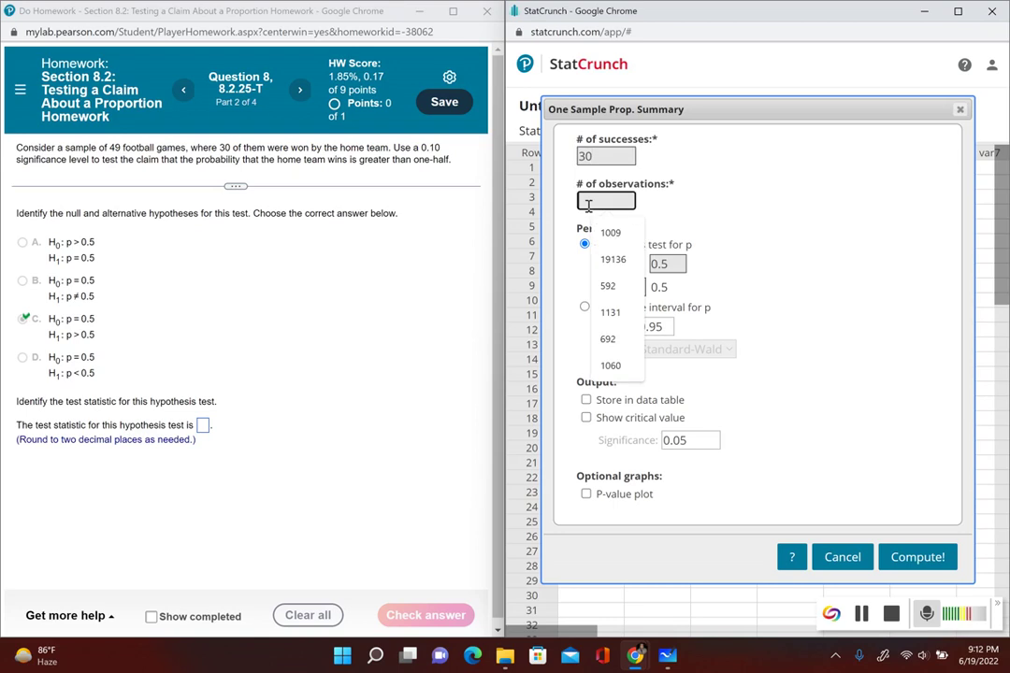
pyautogui.write('49')
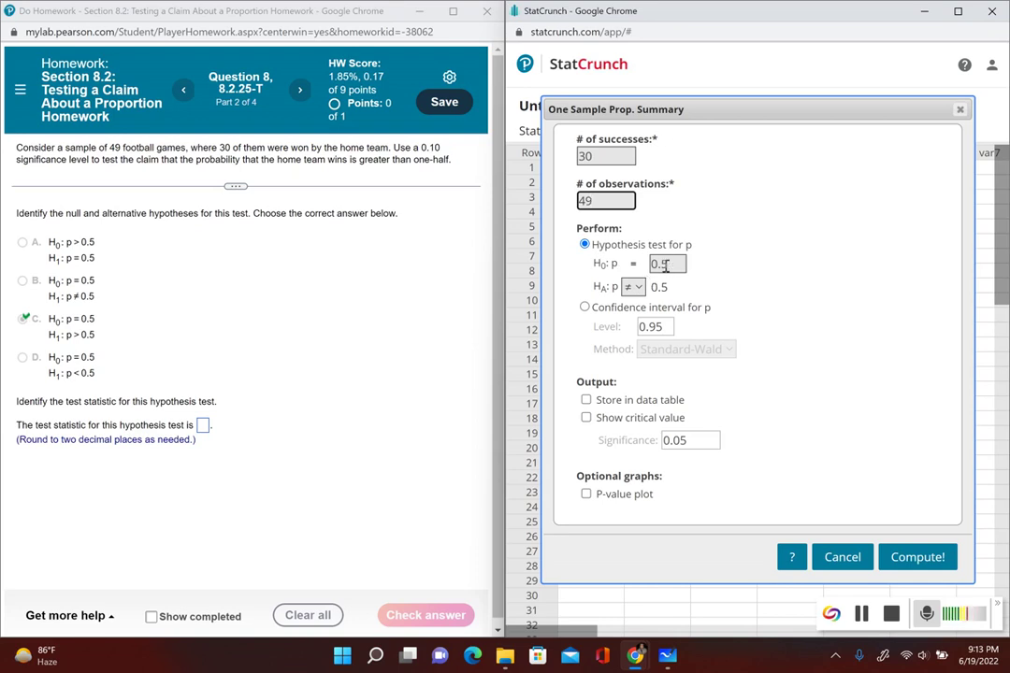
# Set the alternative to p > 0.5, show the critical value, and use significance 0.10
pyautogui.click(634, 288)
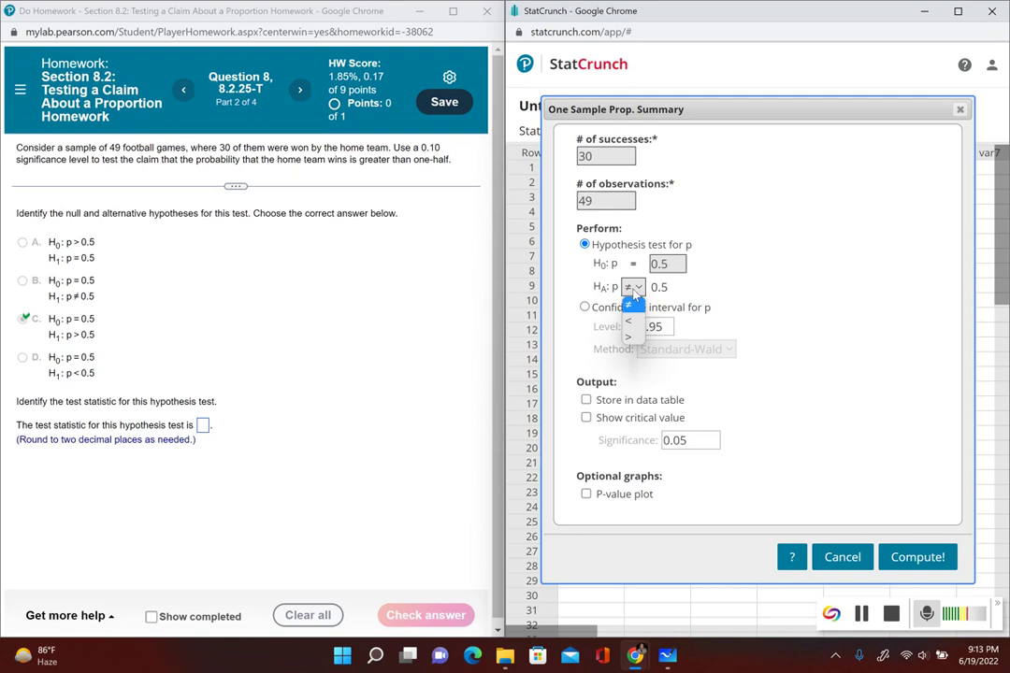
pyautogui.click(631, 338)
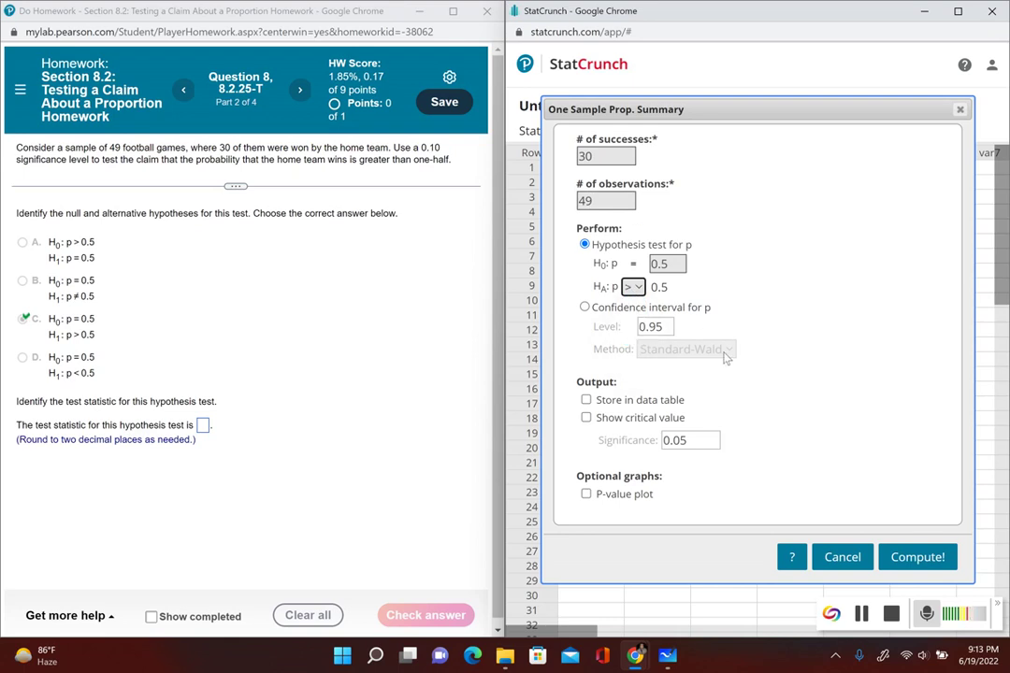
pyautogui.click(586, 418)
pyautogui.doubleClick(703, 440)
pyautogui.write('0.10')
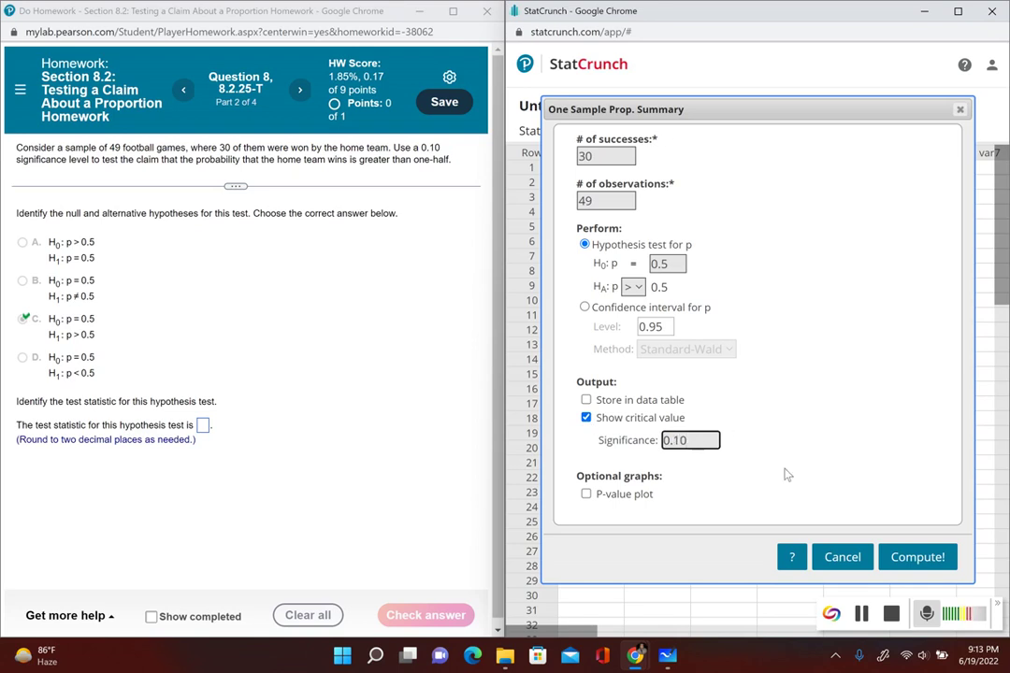
# Compute the test and read Z-Stat 1.5714286, critical z 1.2815516, and P-value 0.058
pyautogui.click(932, 558)
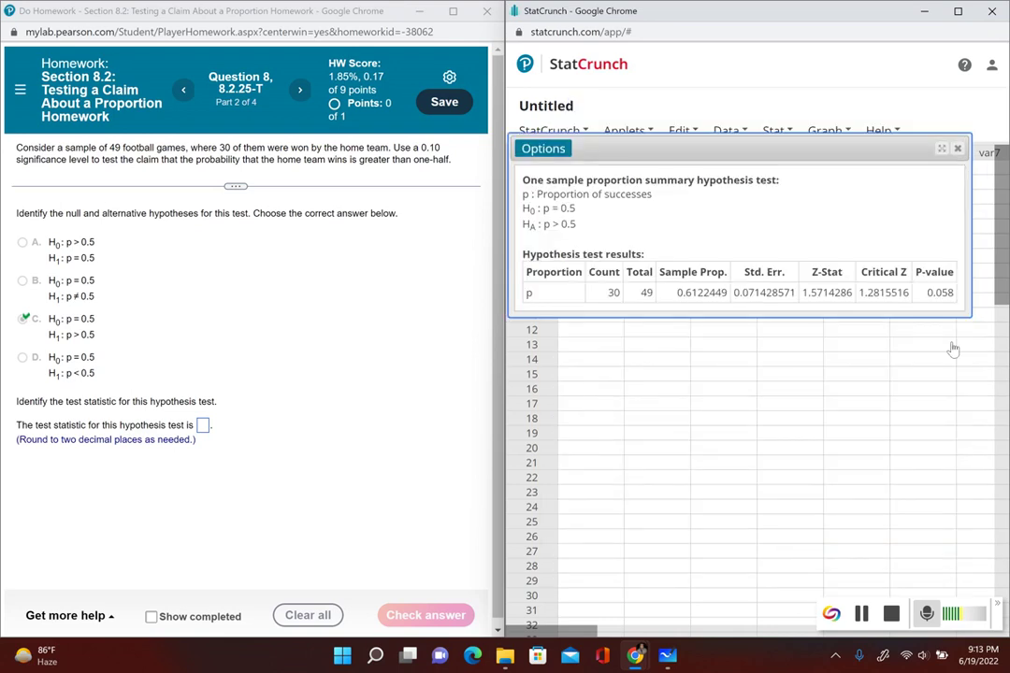
pyautogui.doubleClick(823, 290)
pyautogui.doubleClick(886, 292)
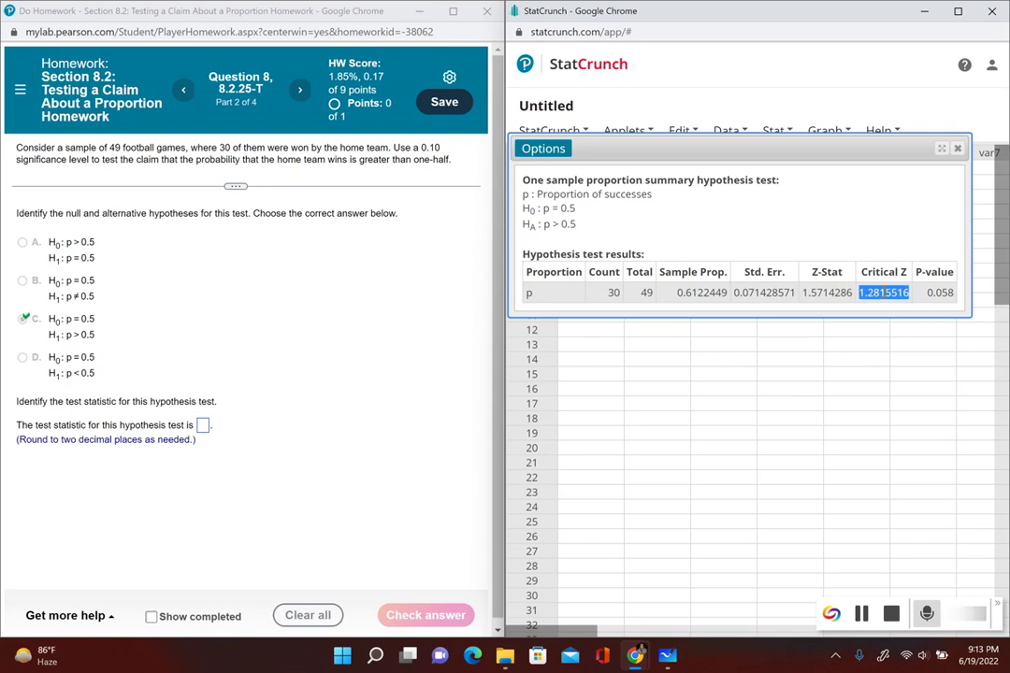
pyautogui.doubleClick(940, 293)
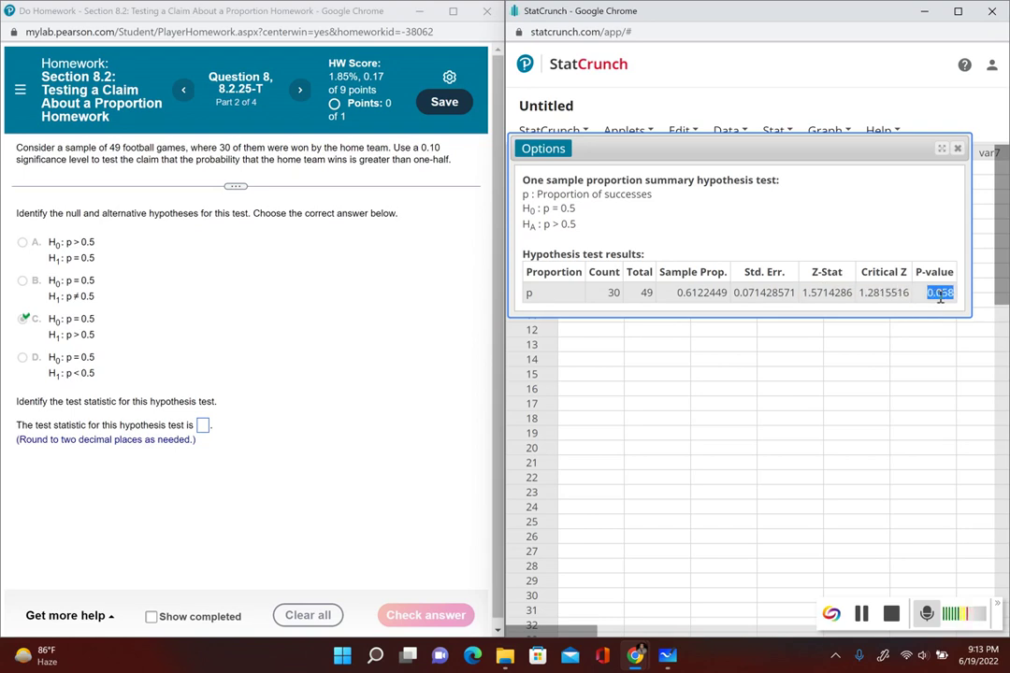
pyautogui.doubleClick(835, 293)
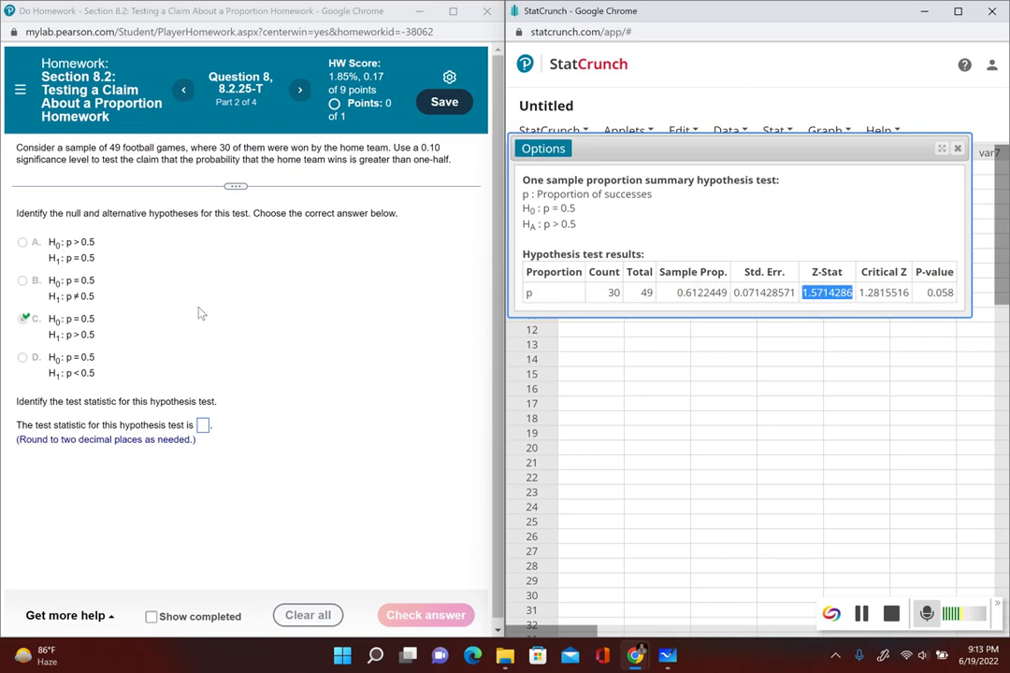
# Enter the test statistic 1.57 and P-value 0.058 in MyLab and confirm both as correct
pyautogui.click(202, 426)
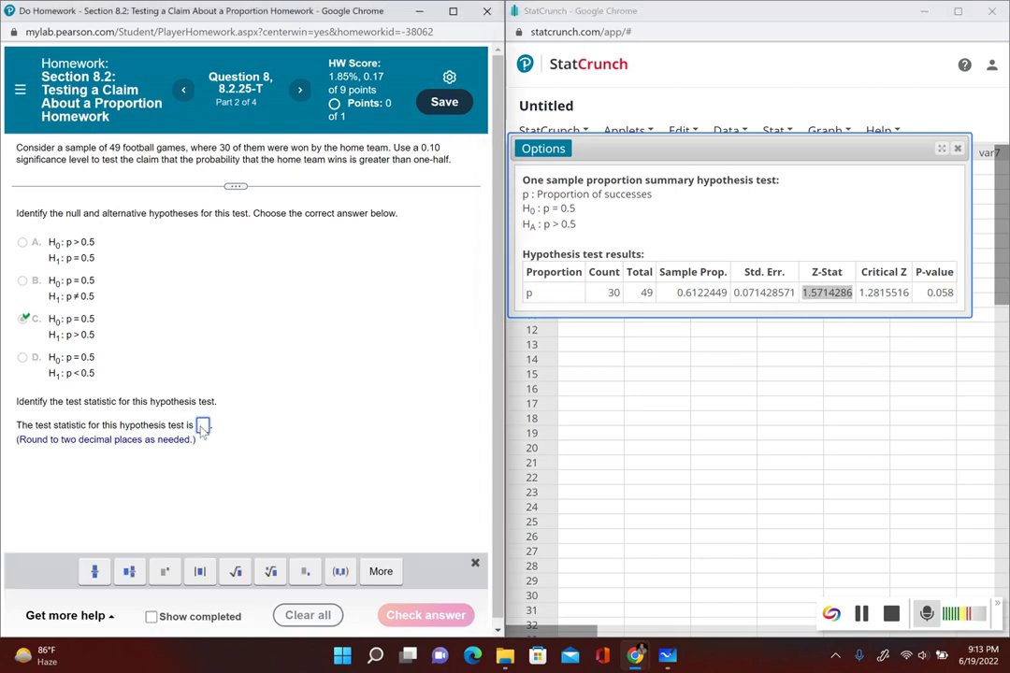
pyautogui.write('1.57')
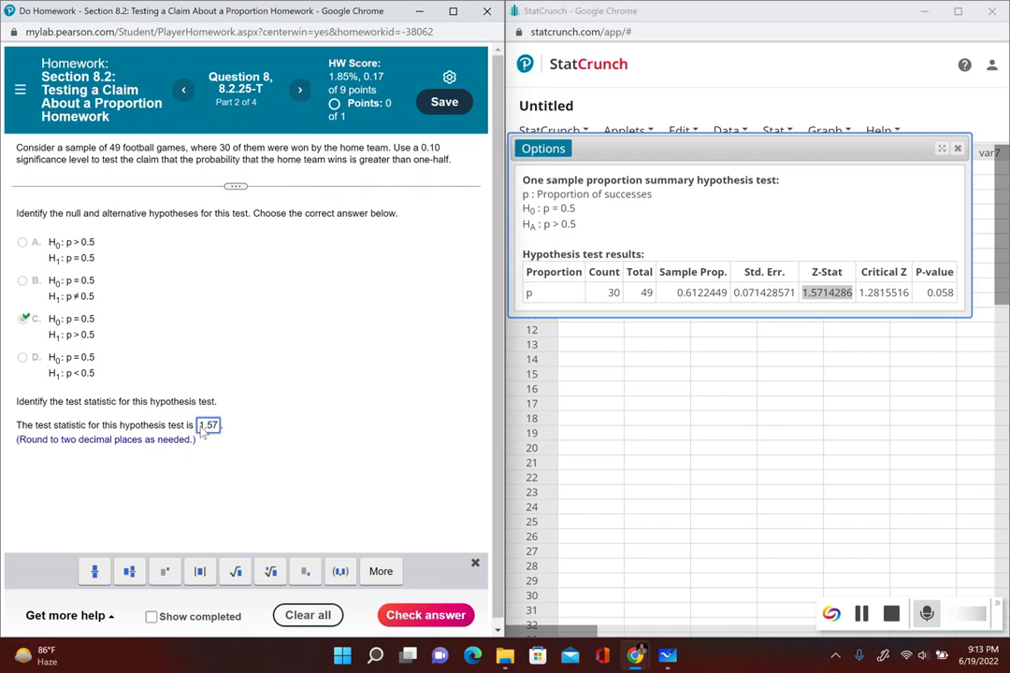
pyautogui.press('Return')
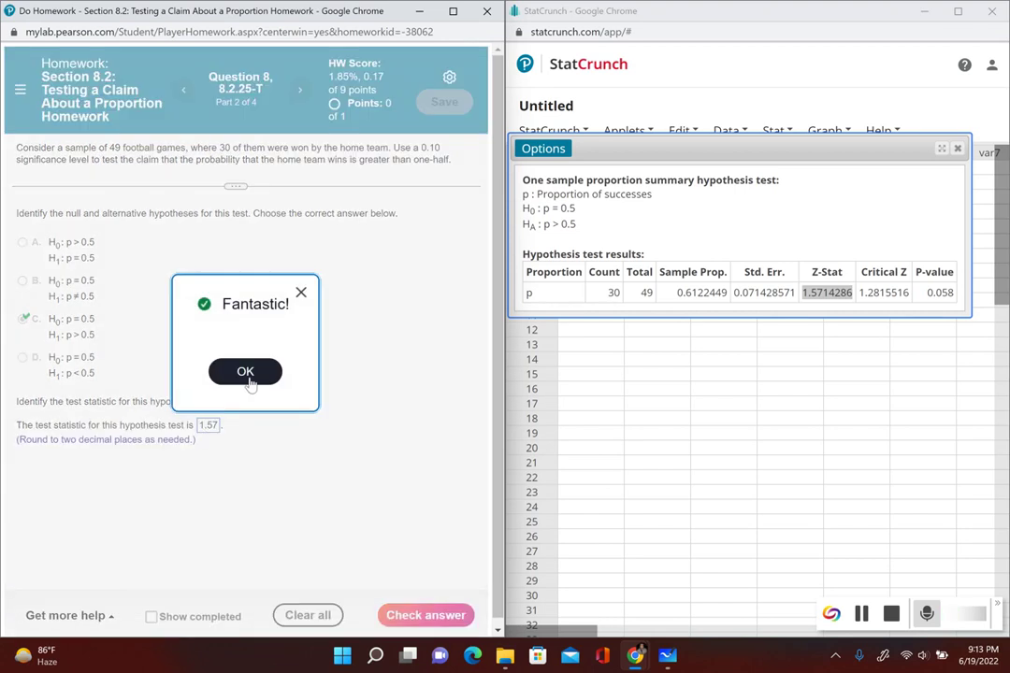
pyautogui.click(249, 377)
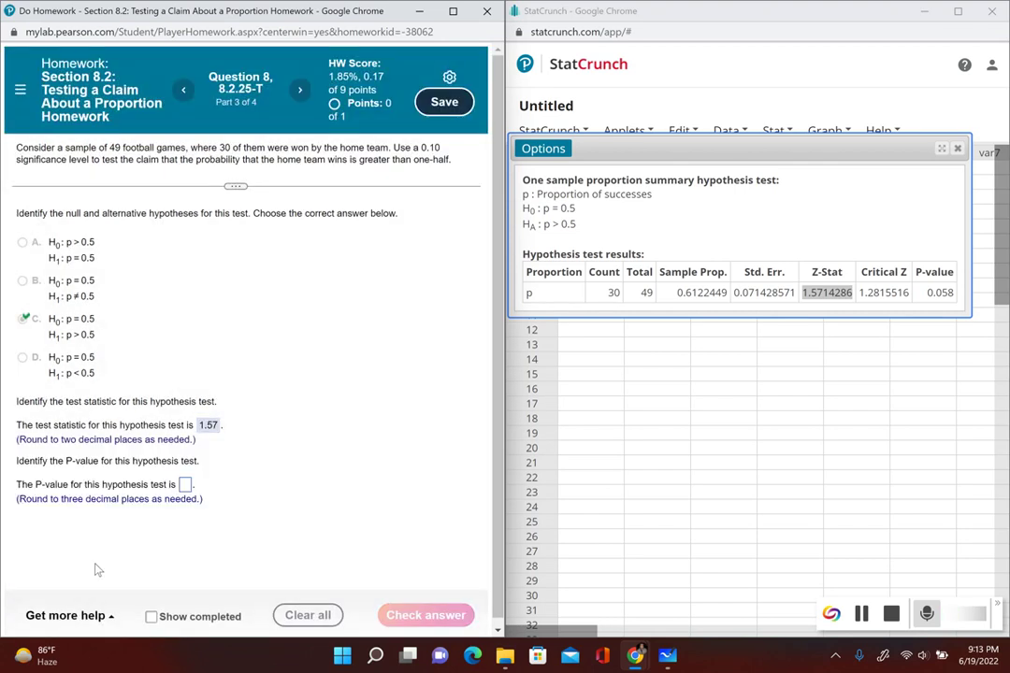
pyautogui.click(184, 485)
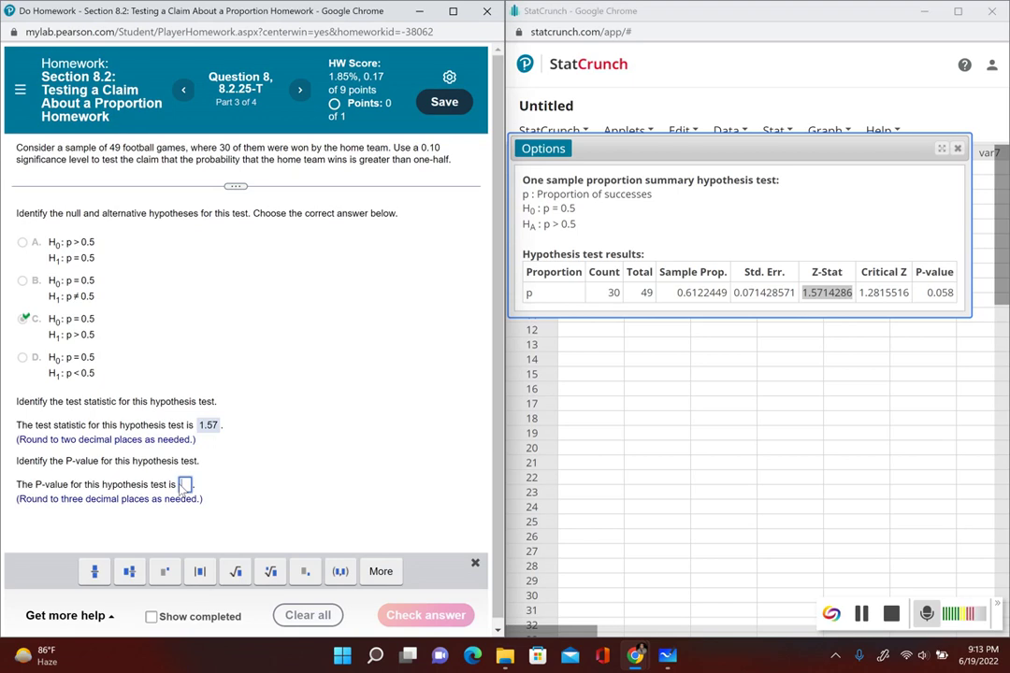
pyautogui.write('0.058')
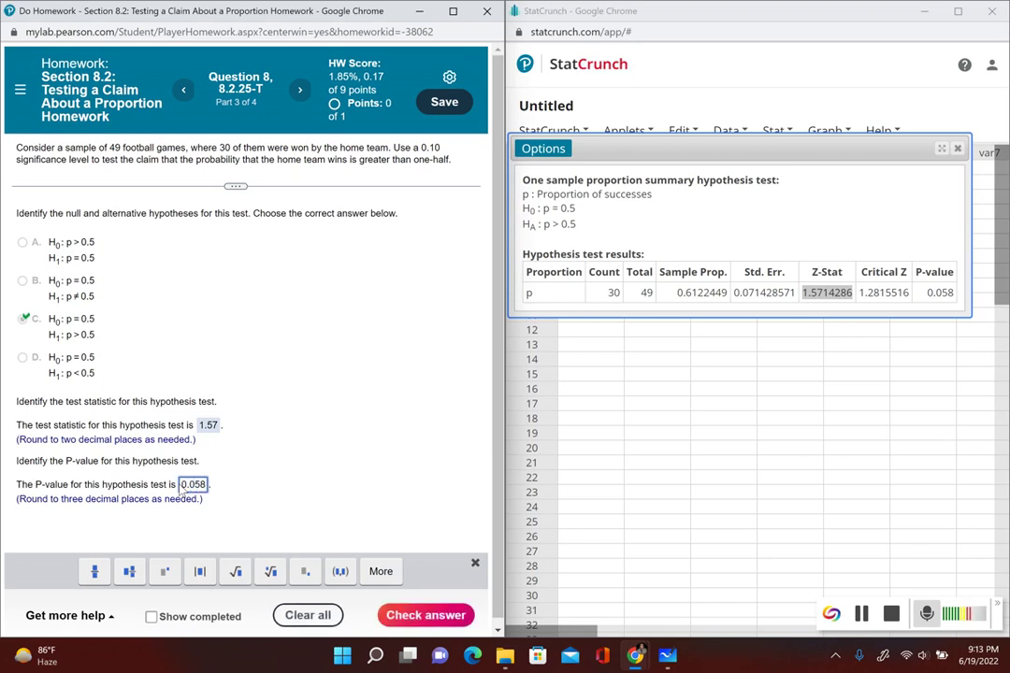
pyautogui.press('Return')
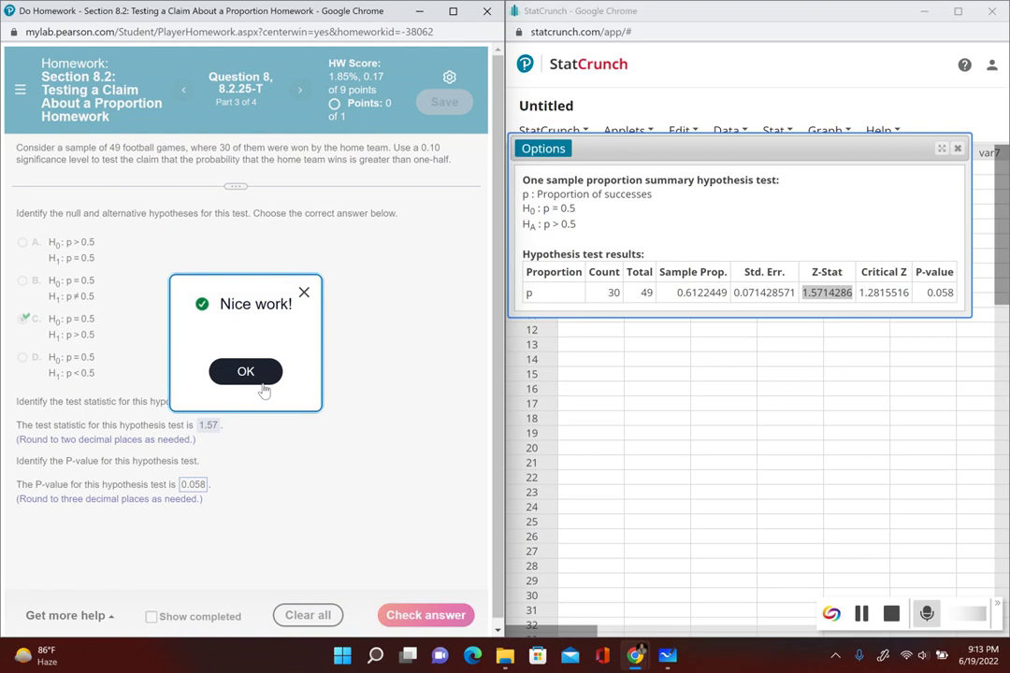
pyautogui.click(262, 384)
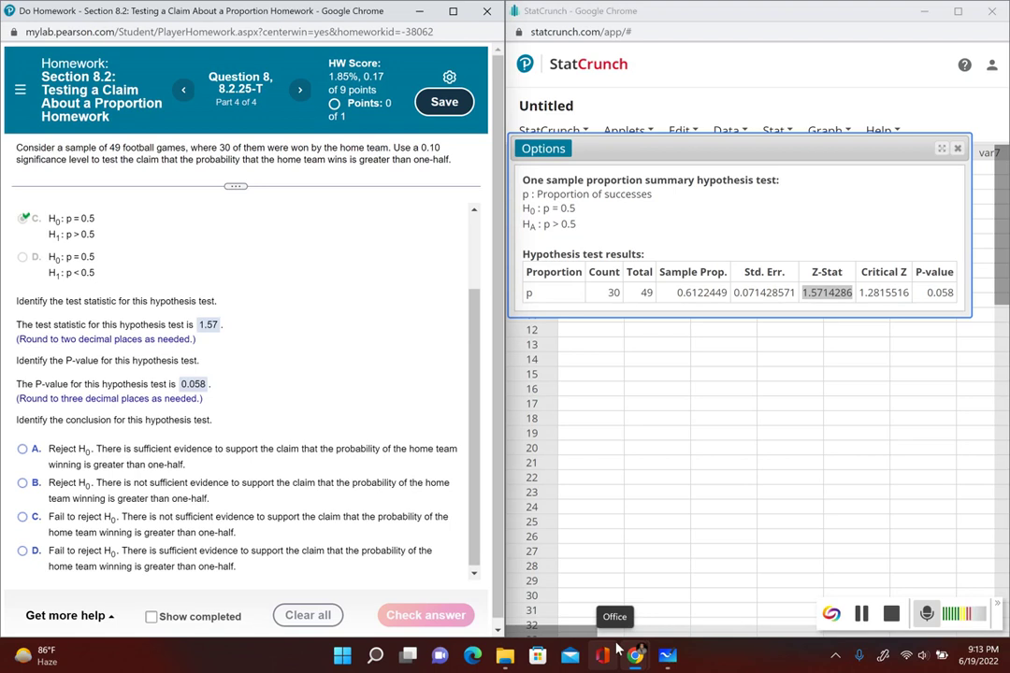
# Bring the Whiteboard notes back in front of the Part 4 conclusion question
pyautogui.moveTo(666, 661)
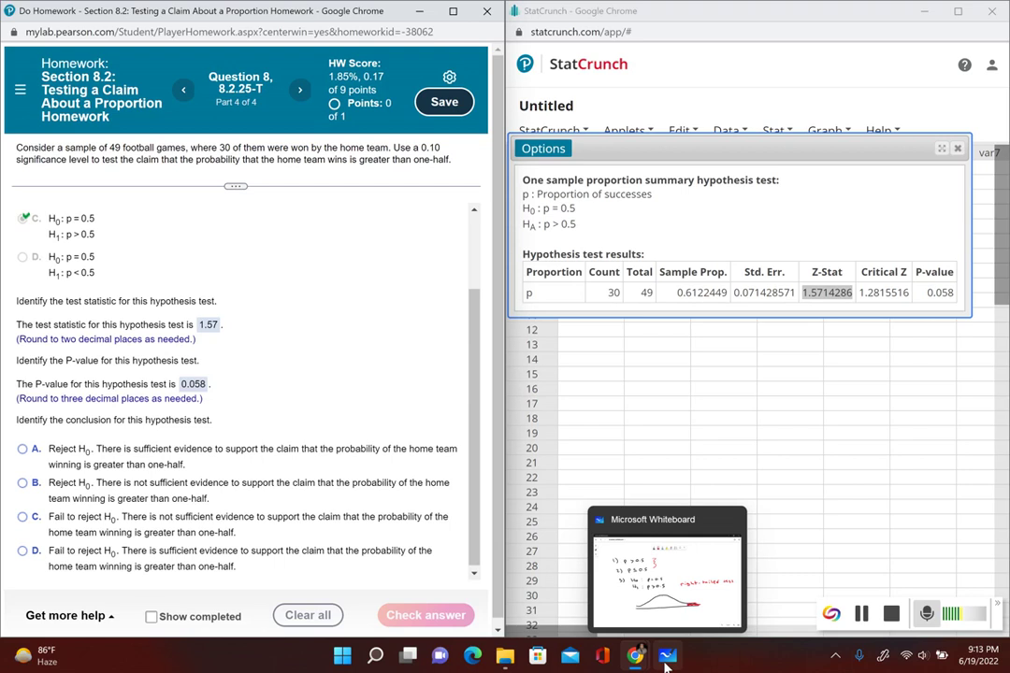
pyautogui.click(666, 656)
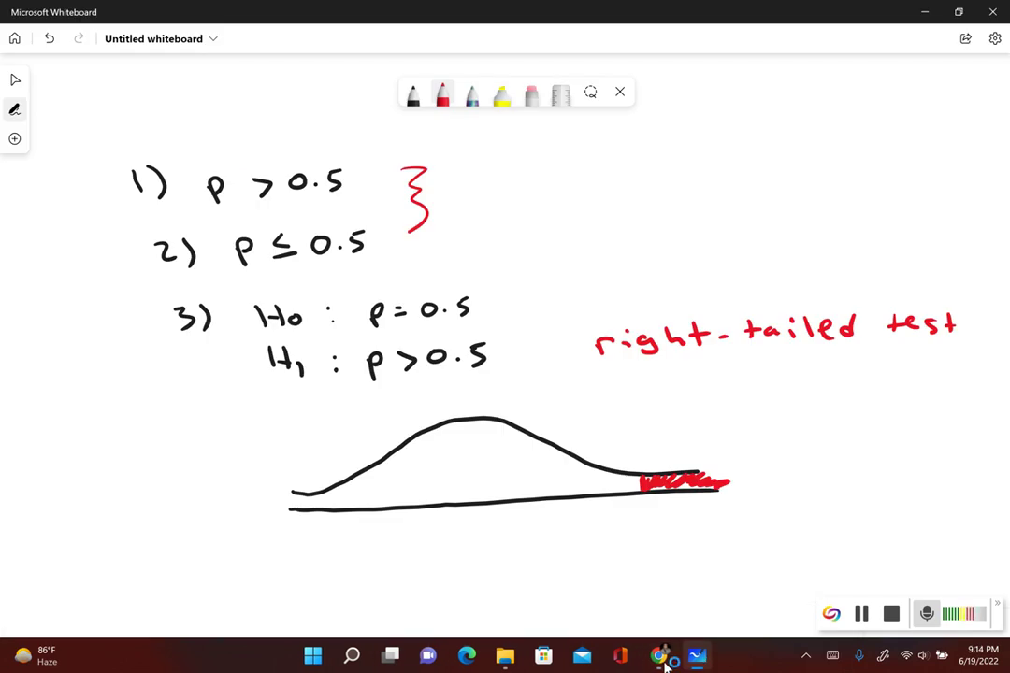
# Write the critical value z=1.28 in red under the shaded tail
pyautogui.moveTo(637, 514)
pyautogui.mouseDown()
pyautogui.moveTo(650, 530)
pyautogui.moveTo(666, 519)
pyautogui.moveTo(711, 529)
pyautogui.mouseUp()
pyautogui.click(692, 528)
pyautogui.moveTo(721, 514); pyautogui.dragTo(715, 530)
# In black ink, tick the test statistic on the axis and label it z=1.57
pyautogui.click(413, 93)
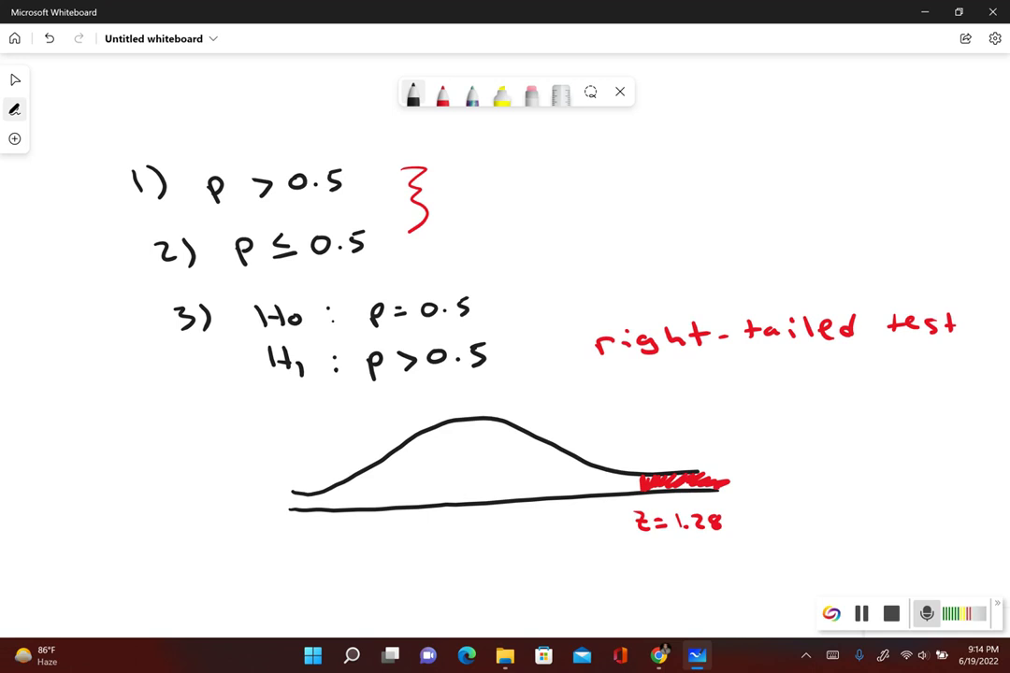
pyautogui.moveTo(659, 655)
pyautogui.click(615, 575)
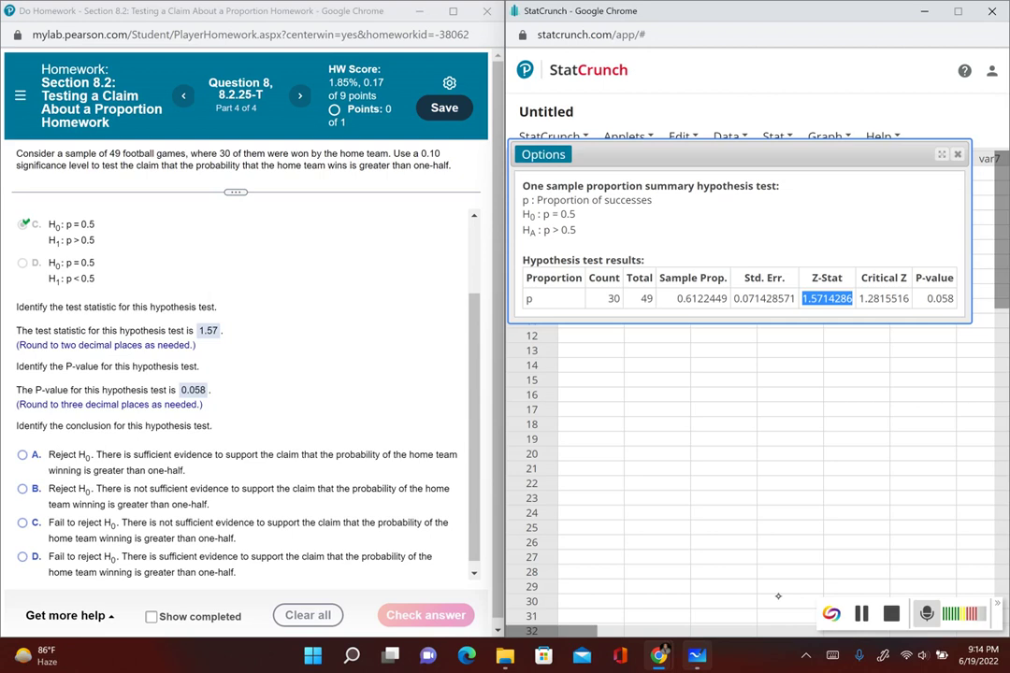
pyautogui.hotkey('alt', 'Tab')
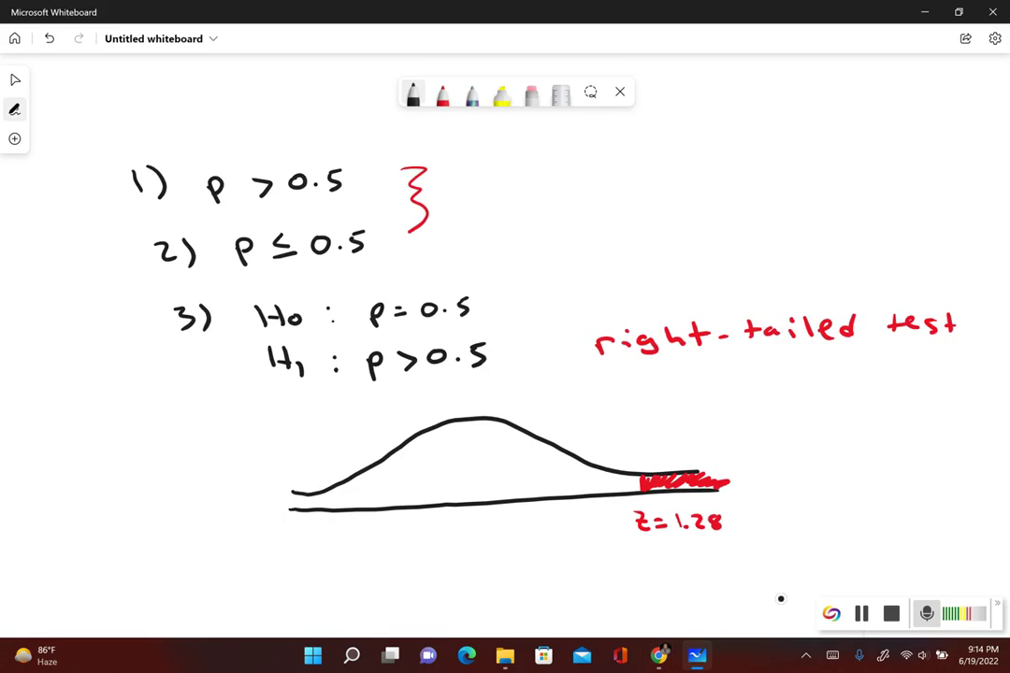
pyautogui.moveTo(667, 487)
pyautogui.mouseDown()
pyautogui.moveTo(667, 498)
pyautogui.moveTo(697, 501)
pyautogui.mouseUp()
pyautogui.moveTo(690, 504); pyautogui.dragTo(715, 506)
pyautogui.click(710, 506)
pyautogui.moveTo(740, 497)
pyautogui.mouseDown()
pyautogui.moveTo(748, 497)
pyautogui.moveTo(745, 511)
pyautogui.mouseUp()
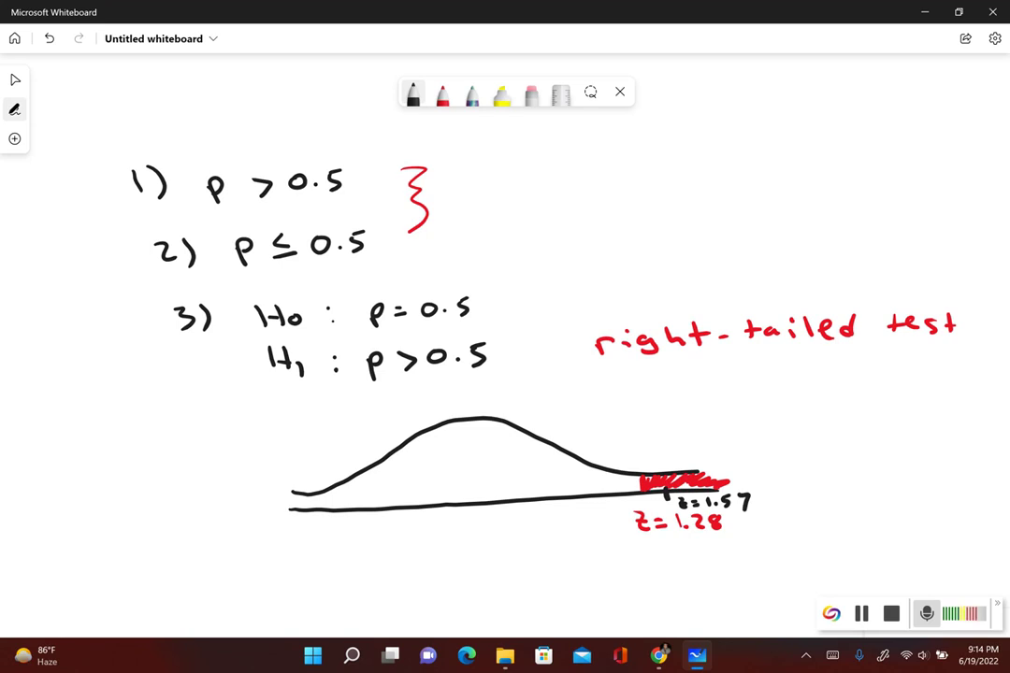
# Write 'reject Ho' at the bottom left of the canvas
pyautogui.moveTo(123, 599)
pyautogui.mouseDown()
pyautogui.moveTo(133, 588)
pyautogui.moveTo(157, 597)
pyautogui.mouseUp()
pyautogui.moveTo(176, 589)
pyautogui.mouseDown()
pyautogui.moveTo(167, 599)
pyautogui.moveTo(195, 596)
pyautogui.mouseUp()
pyautogui.moveTo(209, 584)
pyautogui.mouseDown()
pyautogui.moveTo(200, 590)
pyautogui.moveTo(221, 594)
pyautogui.mouseUp()
pyautogui.moveTo(212, 584); pyautogui.dragTo(262, 593)
pyautogui.moveTo(274, 573)
pyautogui.mouseDown()
pyautogui.moveTo(277, 593)
pyautogui.moveTo(277, 582)
pyautogui.mouseUp()
pyautogui.moveTo(290, 582); pyautogui.dragTo(289, 583)
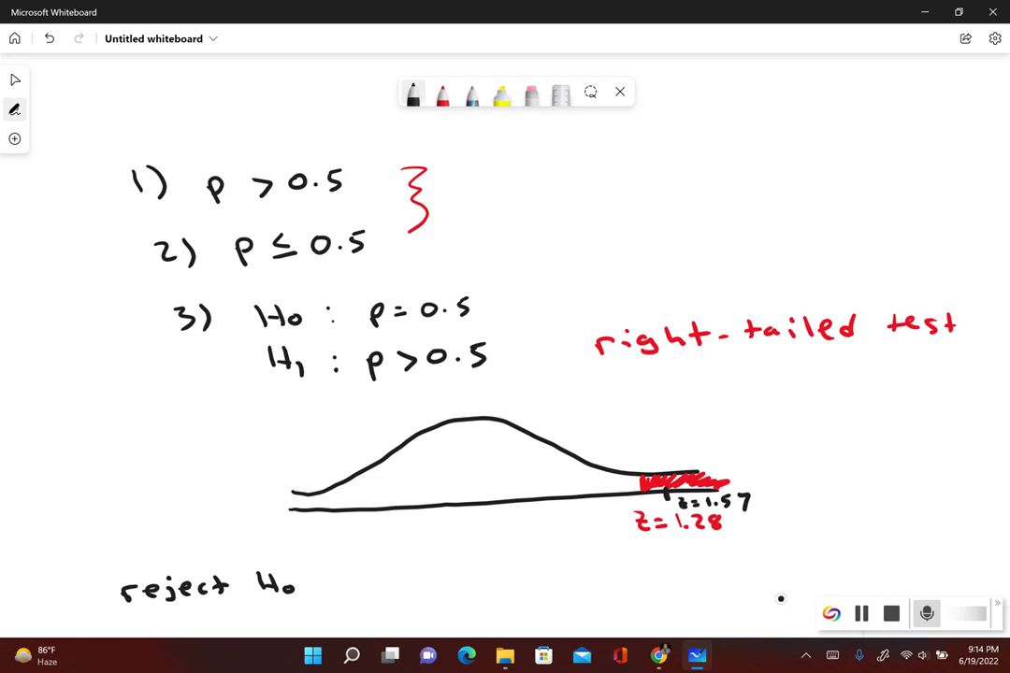
# Below 'reject Ho', write 'p-value' and 'α' side by side
pyautogui.scroll(-1, 505, 374)
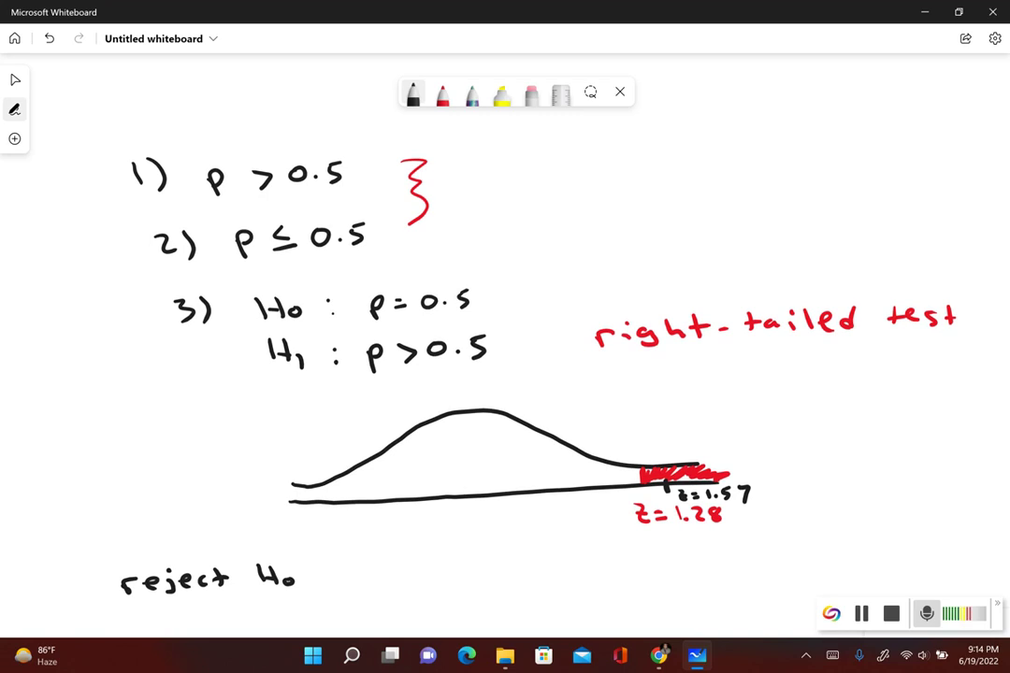
pyautogui.scroll(-1, 505, 374)
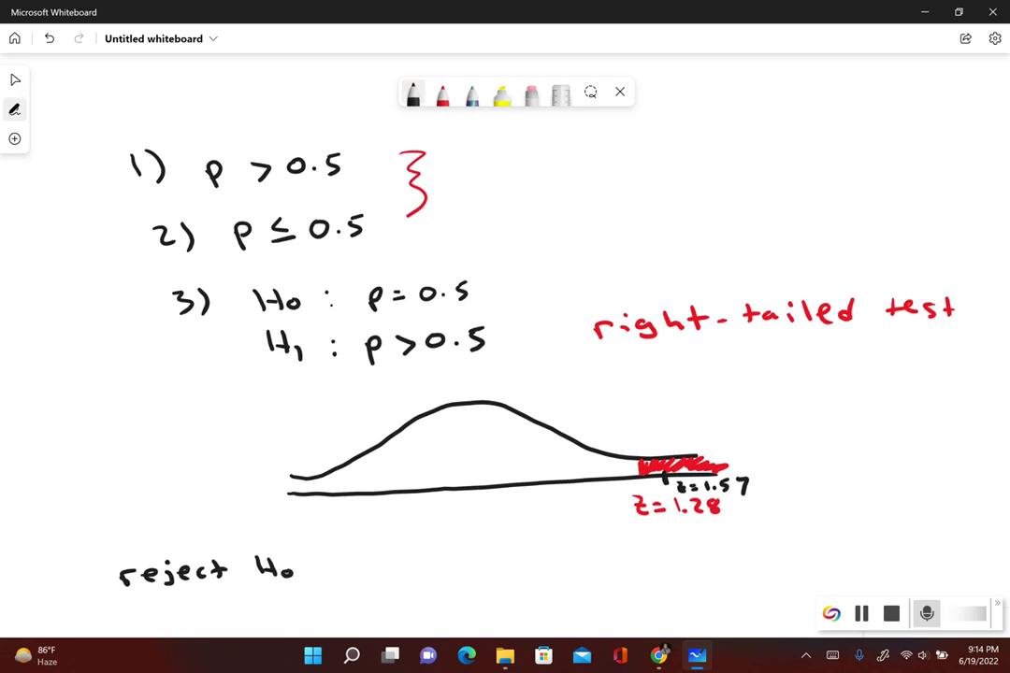
pyautogui.scroll(-1, 505, 374)
pyautogui.scroll(-1, 505, 374)
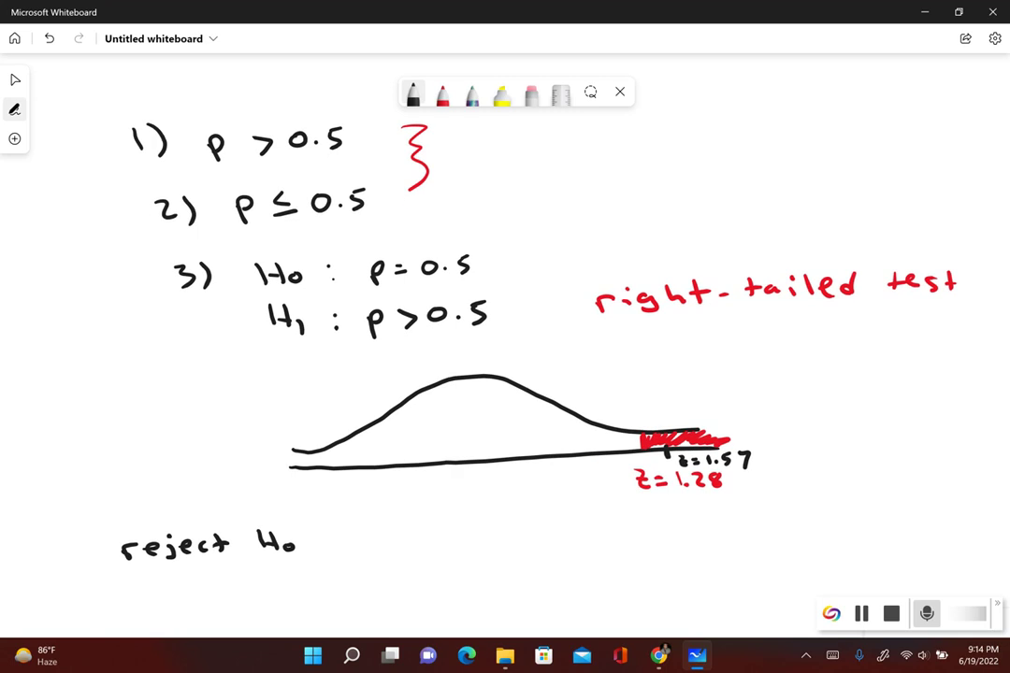
pyautogui.scroll(-3, 505, 374)
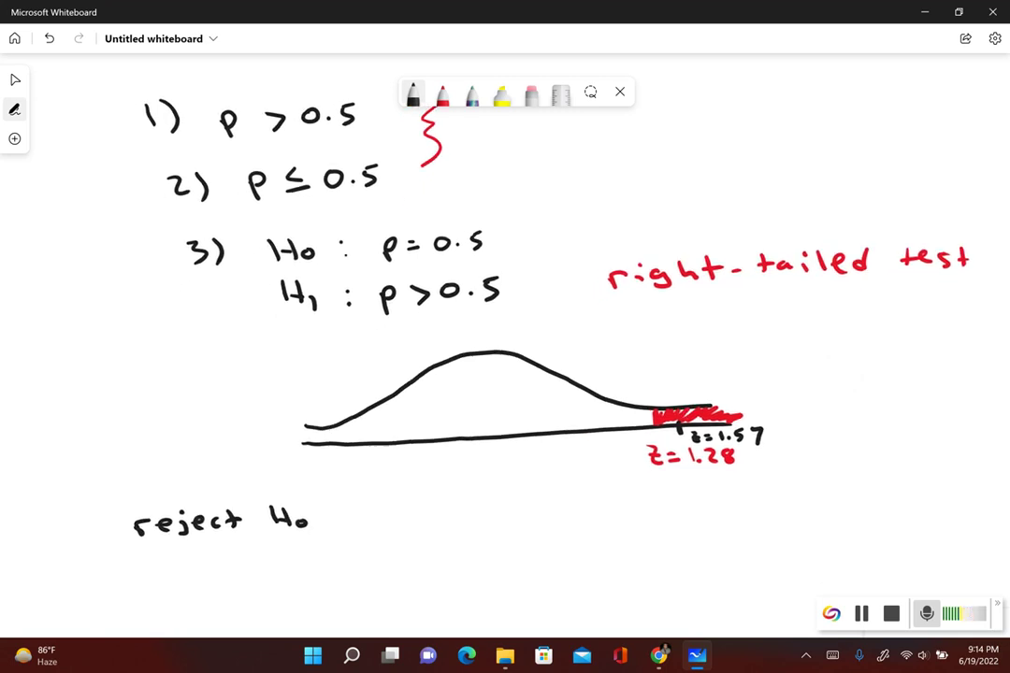
pyautogui.scroll(-1, 505, 374)
pyautogui.moveTo(216, 591)
pyautogui.mouseDown()
pyautogui.moveTo(222, 599)
pyautogui.moveTo(276, 593)
pyautogui.mouseUp()
pyautogui.moveTo(281, 595); pyautogui.dragTo(297, 599)
pyautogui.moveTo(301, 585); pyautogui.dragTo(307, 600)
pyautogui.moveTo(313, 591); pyautogui.dragTo(350, 599)
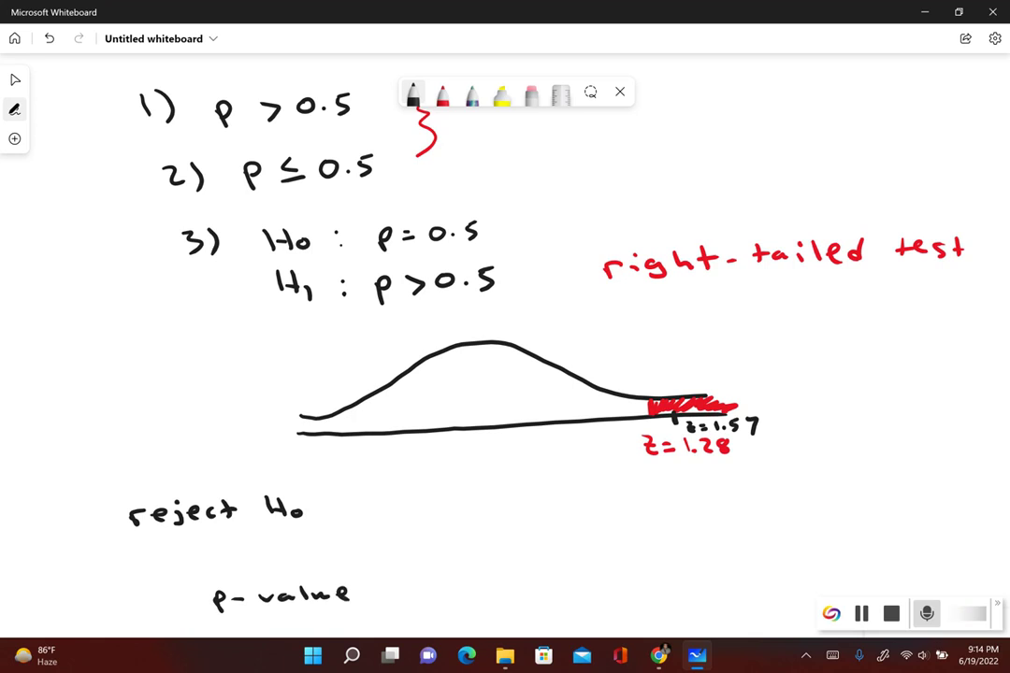
pyautogui.moveTo(460, 590); pyautogui.dragTo(471, 587)
# Write 0.058 under p-value and 0.10 under α
pyautogui.scroll(-1, 505, 337)
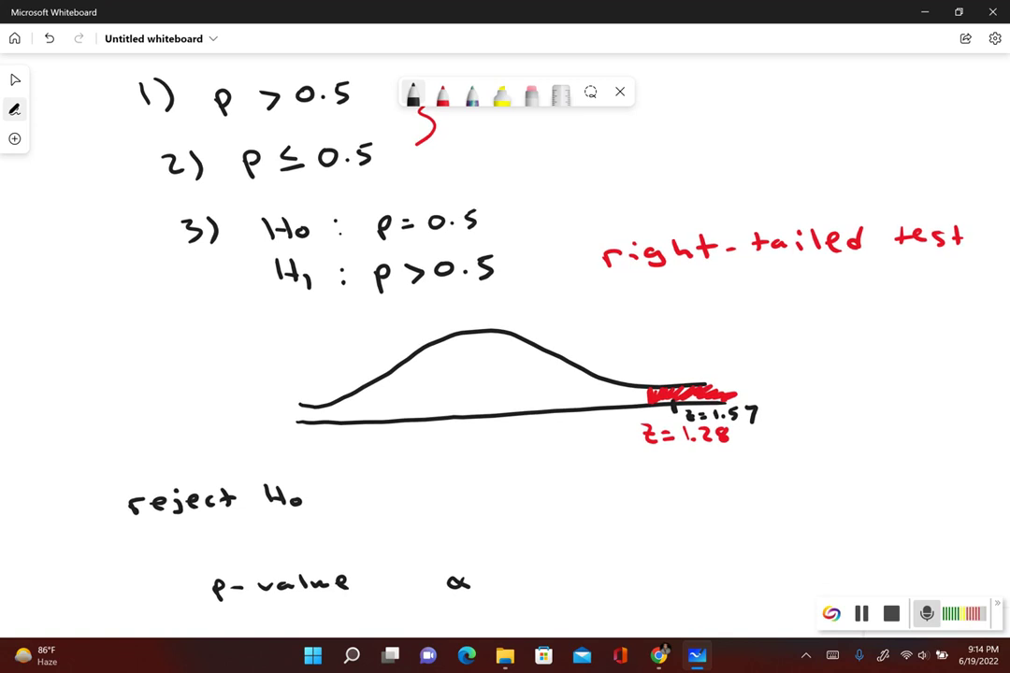
pyautogui.scroll(-2, 505, 337)
pyautogui.moveTo(255, 593); pyautogui.dragTo(283, 595)
pyautogui.click(265, 605)
pyautogui.moveTo(300, 593)
pyautogui.mouseDown()
pyautogui.moveTo(314, 592)
pyautogui.moveTo(301, 609)
pyautogui.moveTo(330, 594)
pyautogui.mouseUp()
pyautogui.moveTo(461, 581)
pyautogui.mouseDown()
pyautogui.moveTo(455, 589)
pyautogui.moveTo(460, 583)
pyautogui.moveTo(480, 599)
pyautogui.mouseUp()
pyautogui.click(470, 598)
pyautogui.moveTo(509, 585)
pyautogui.mouseDown()
pyautogui.moveTo(506, 598)
pyautogui.moveTo(511, 582)
pyautogui.mouseUp()
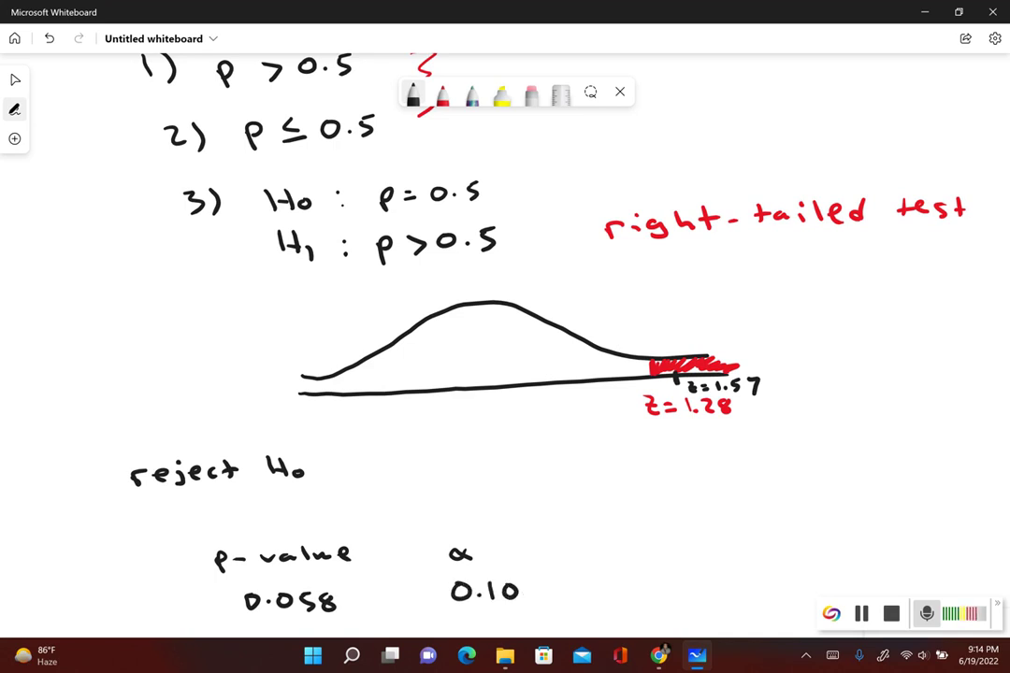
# Insert ≤ signs between the pairs and circle 'reject Ho' as the conclusion
pyautogui.moveTo(404, 585); pyautogui.dragTo(405, 600)
pyautogui.moveTo(410, 543); pyautogui.dragTo(412, 562)
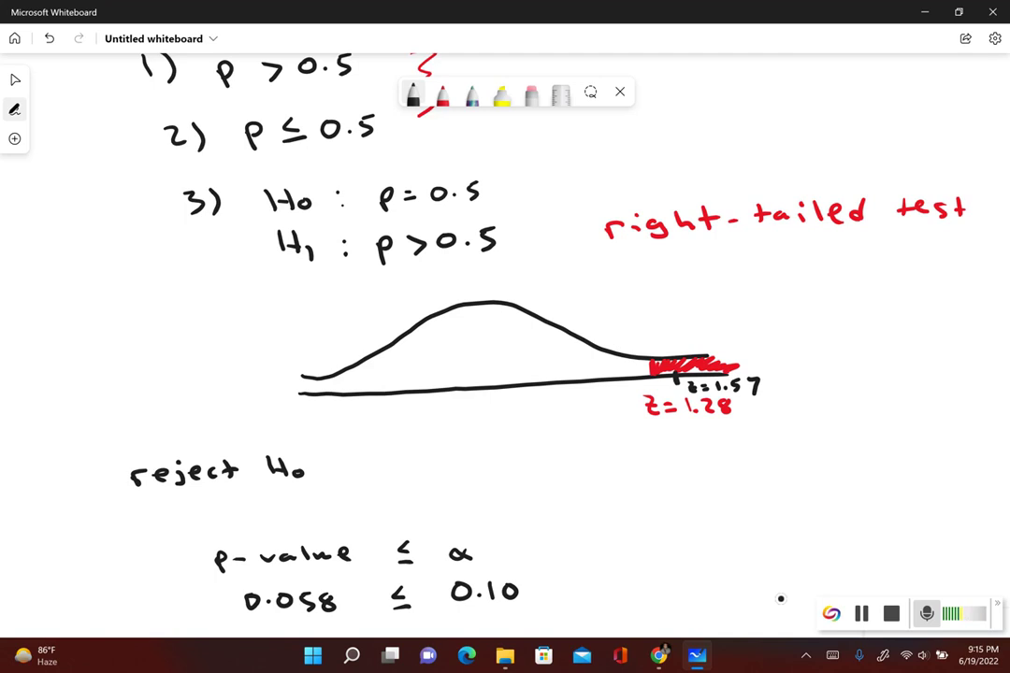
pyautogui.moveTo(340, 447)
pyautogui.mouseDown()
pyautogui.moveTo(236, 422)
pyautogui.moveTo(220, 525)
pyautogui.moveTo(355, 489)
pyautogui.moveTo(348, 456)
pyautogui.mouseUp()
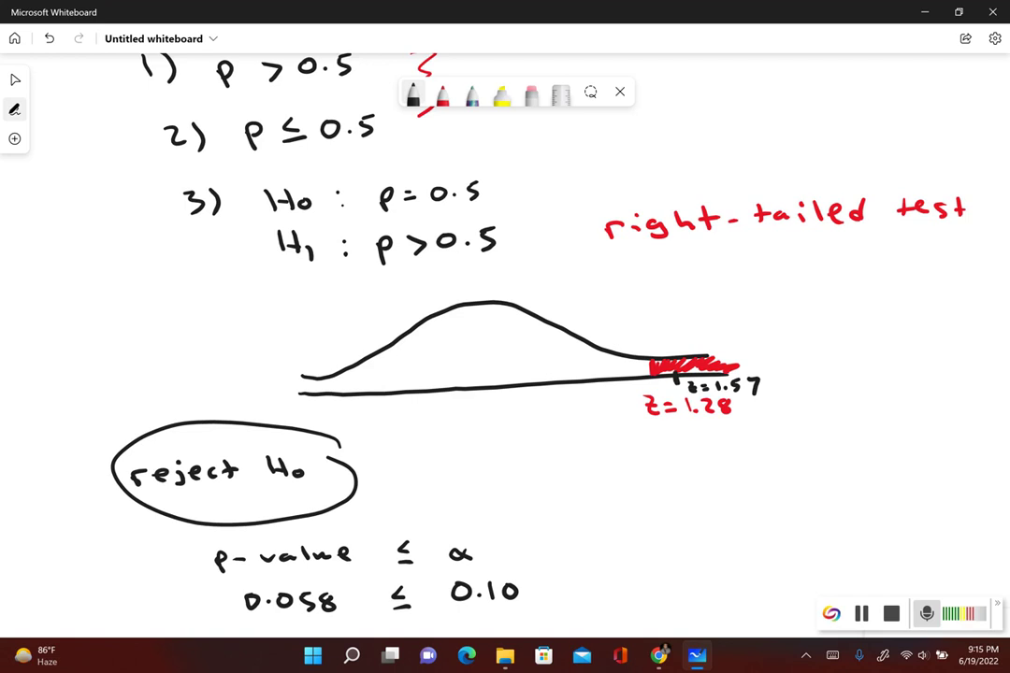
pyautogui.scroll(1, 505, 337)
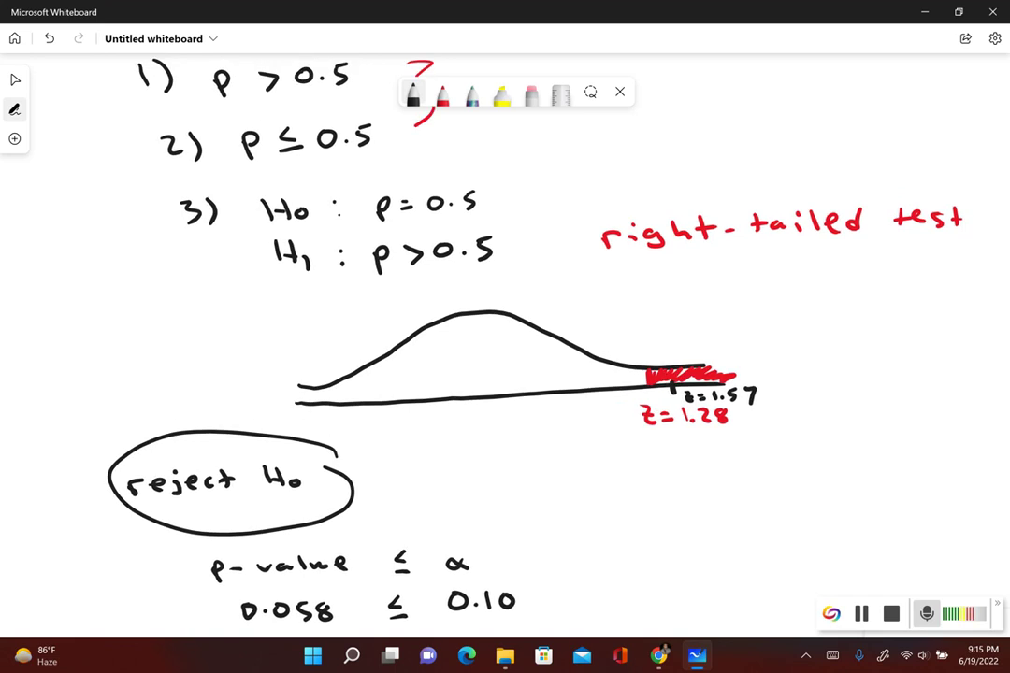
pyautogui.scroll(1, 505, 336)
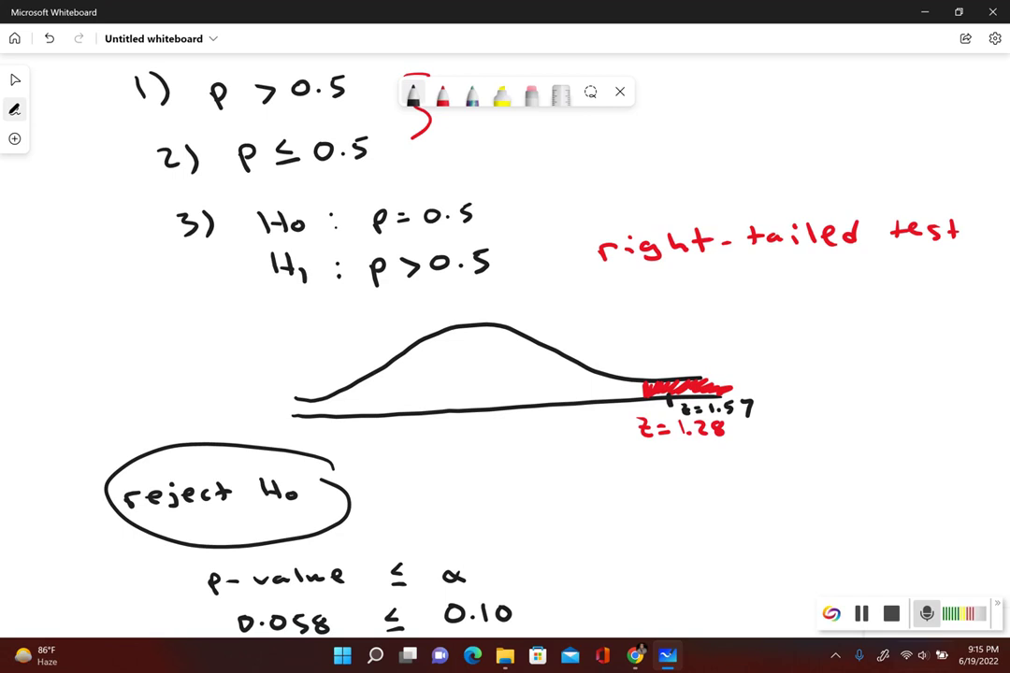
# Back in the homework, select conclusion A: reject H0, sufficient evidence the home team wins more than half the time
pyautogui.click(668, 657)
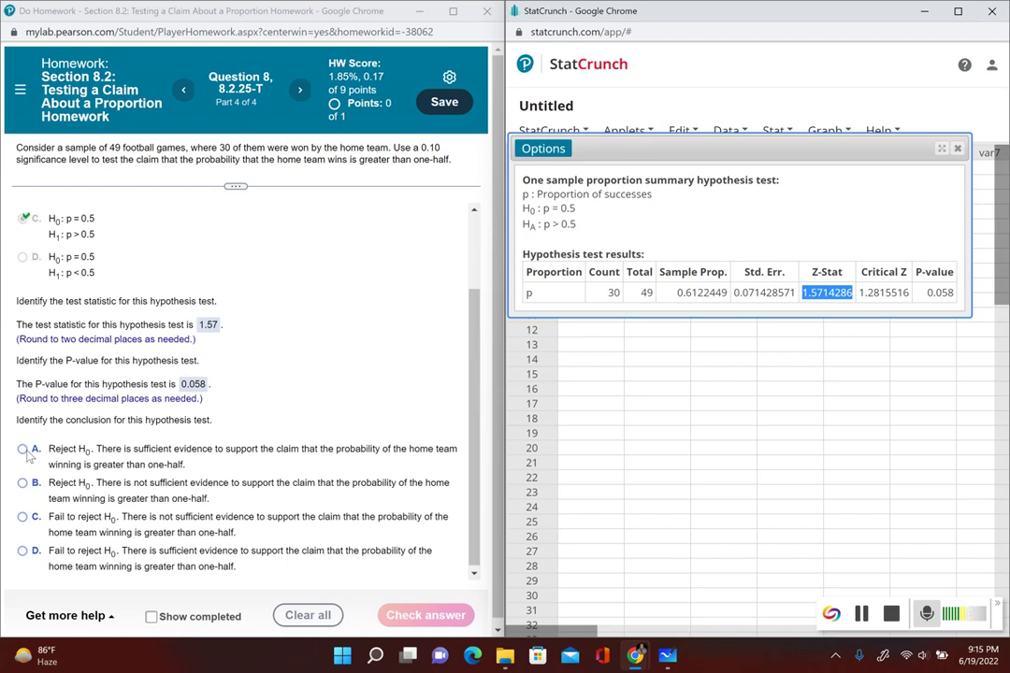
pyautogui.click(27, 452)
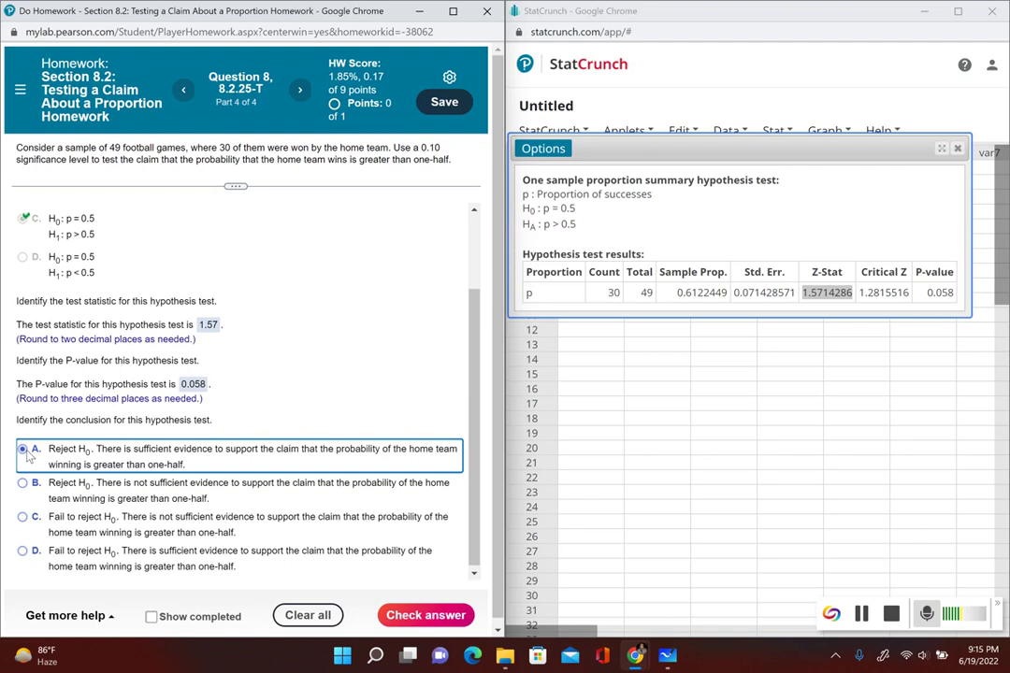